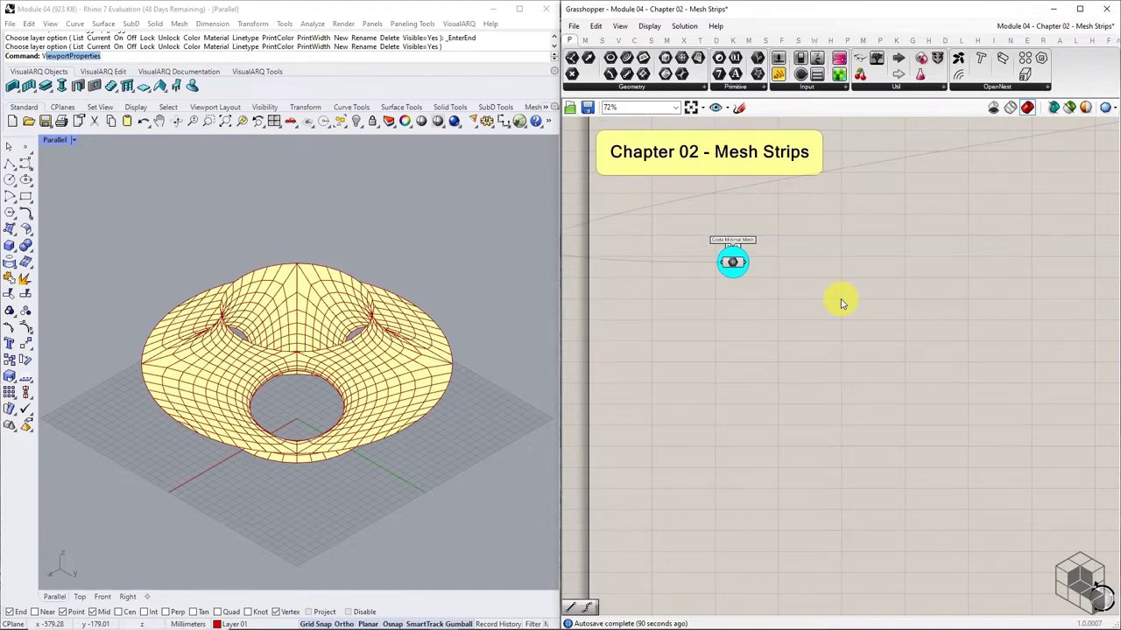
Step: Set the Rhino model units to Millimeters and close the options
left_click(285, 24)
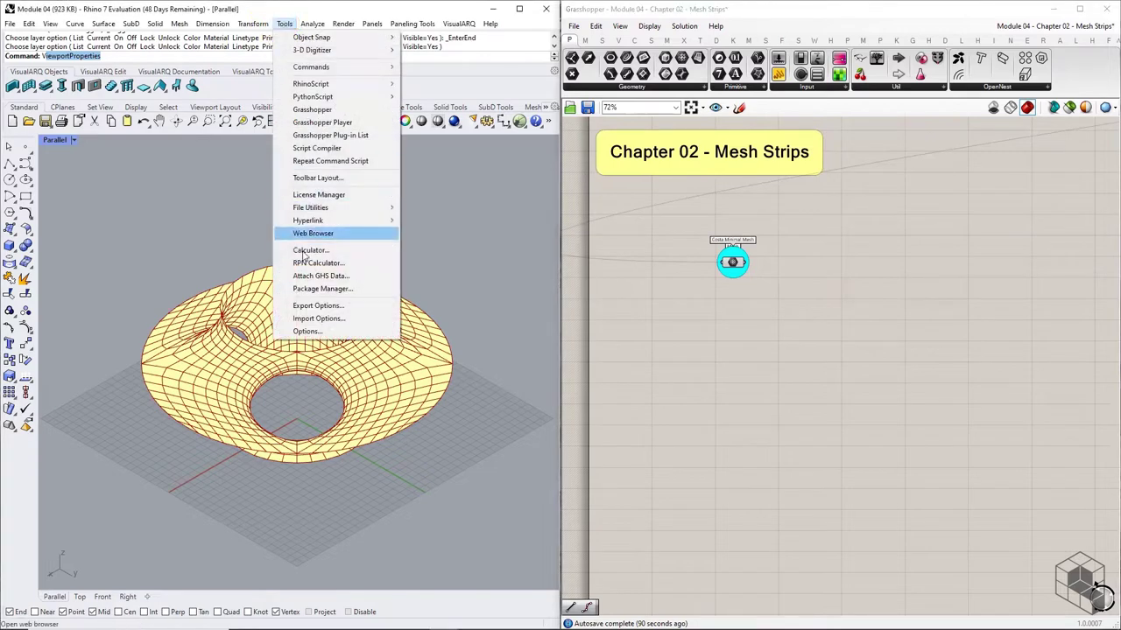
left_click(306, 332)
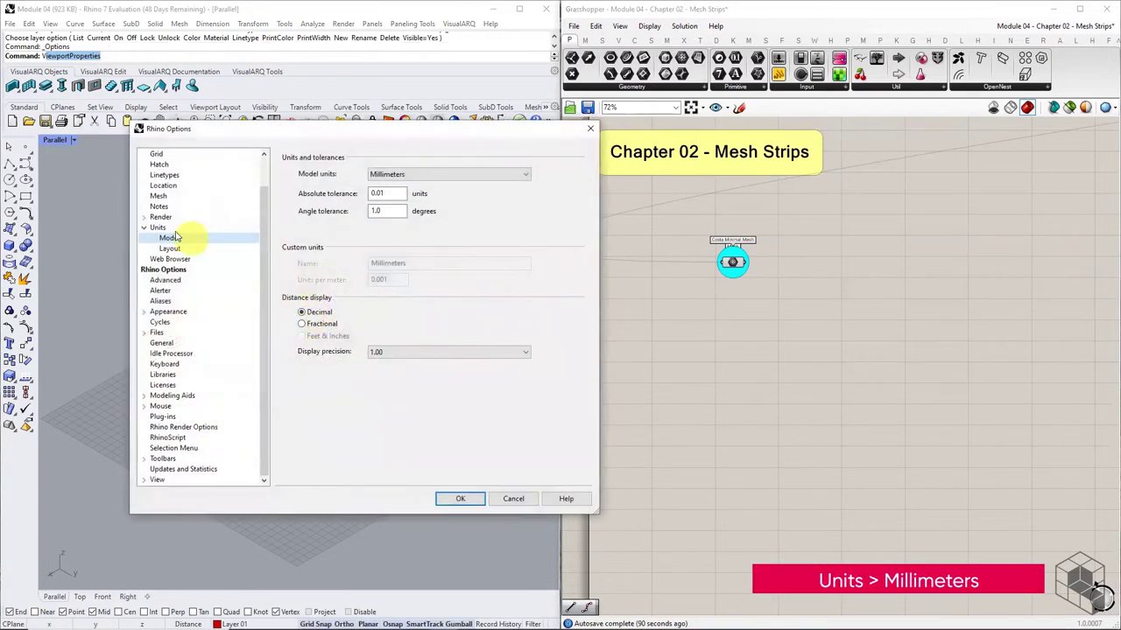
left_click(163, 228)
left_click(392, 174)
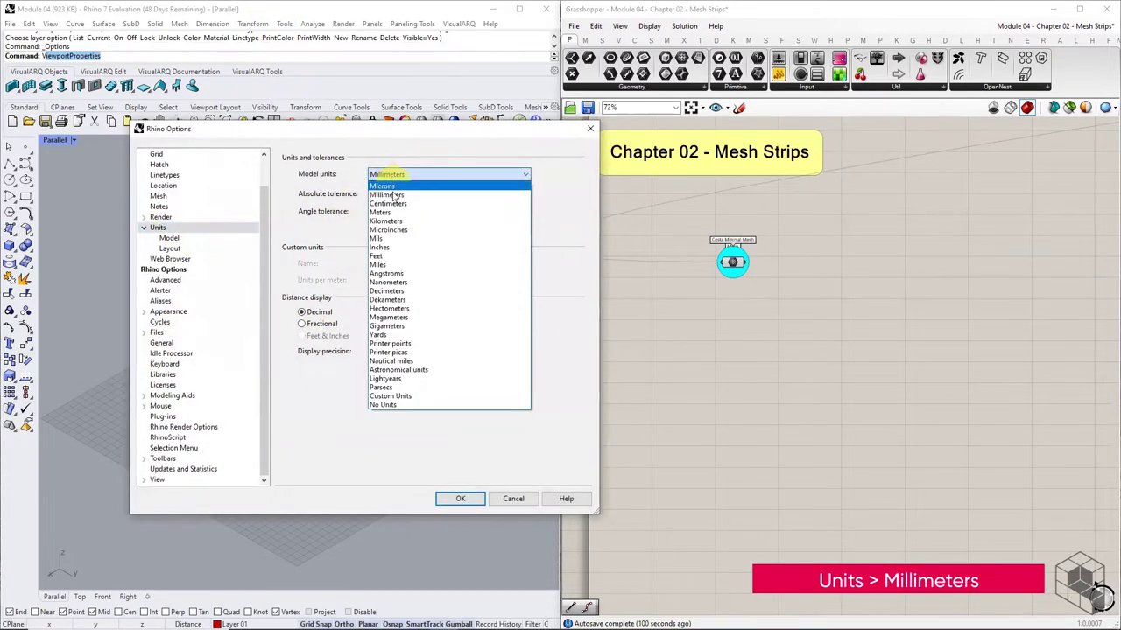
left_click(458, 496)
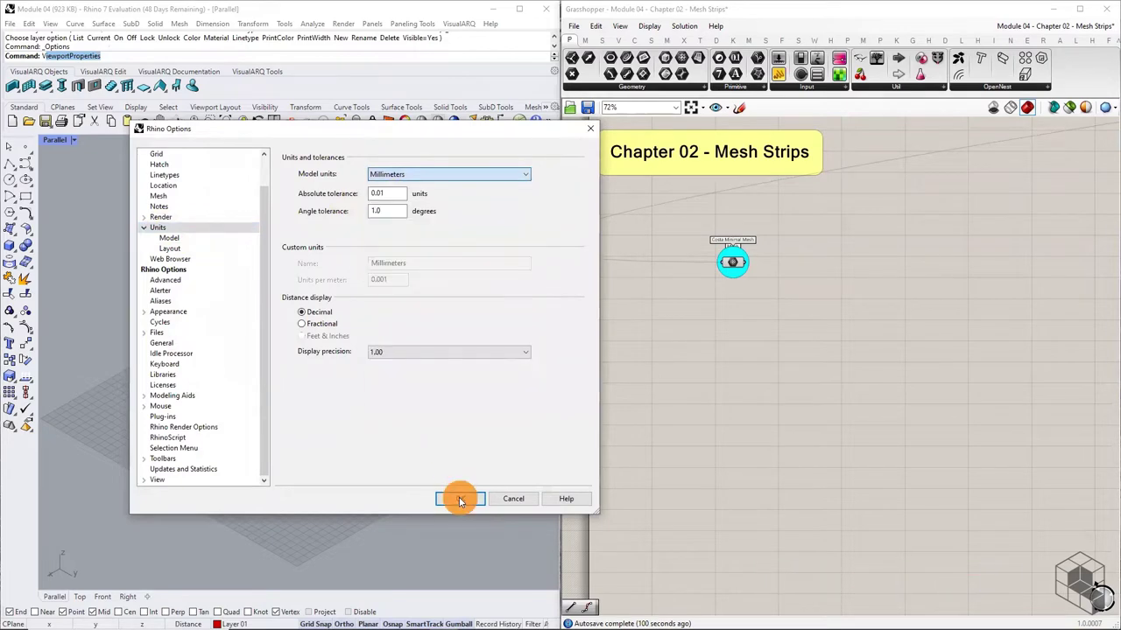
left_click(590, 129)
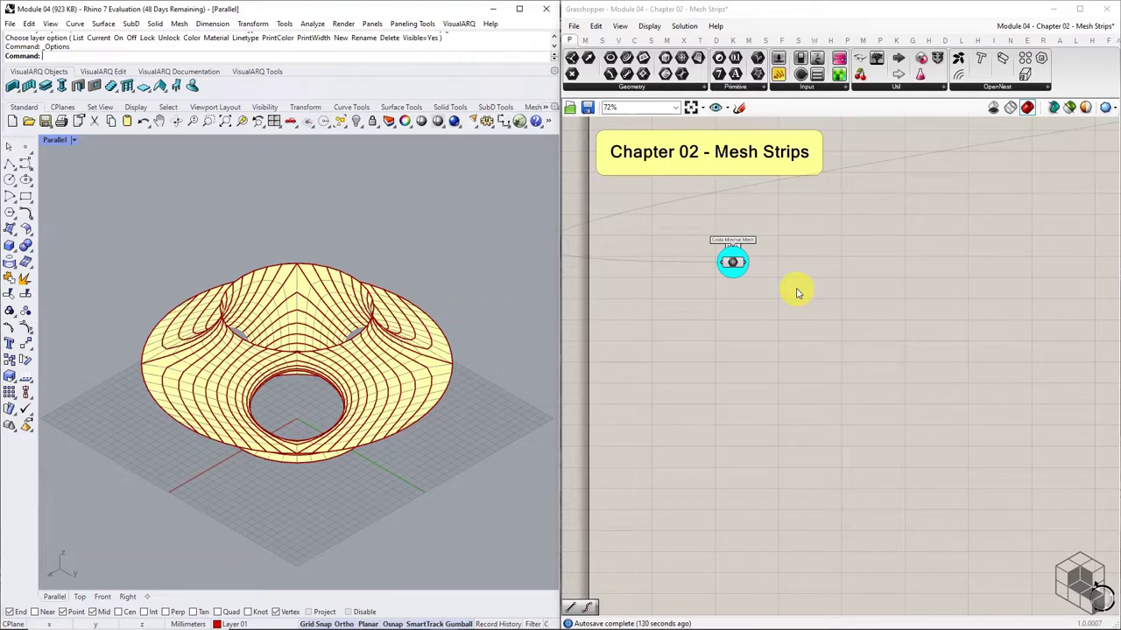
Step: Place a Kangaroo Stripper component beside the Costa Minimal Mesh and feed that mesh into its Mesh input
left_click(897, 41)
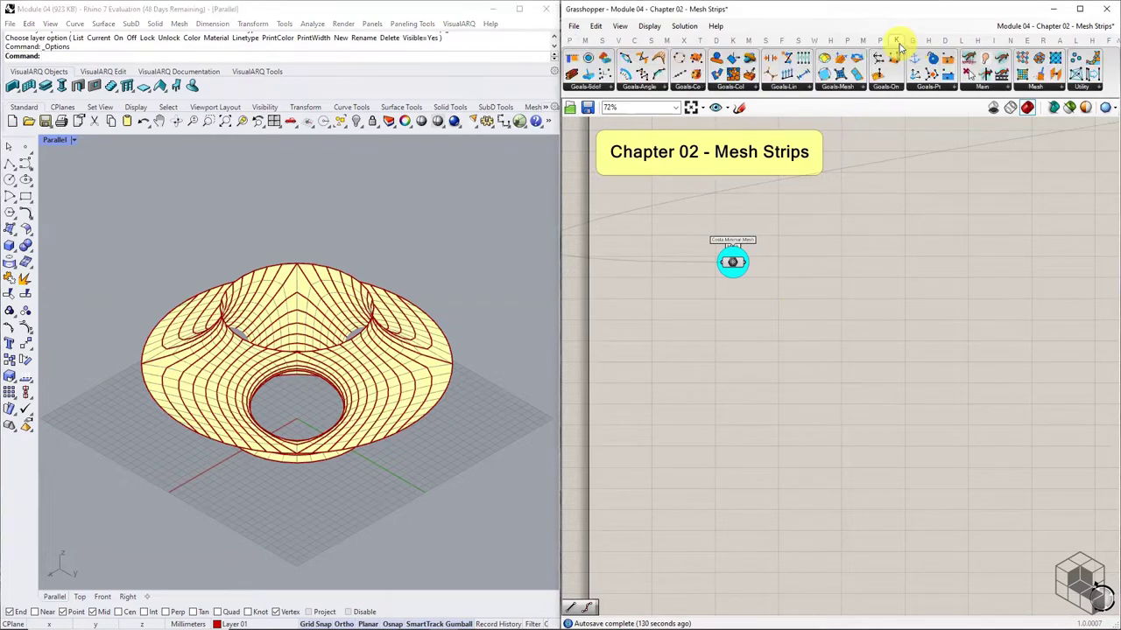
left_click(1035, 87)
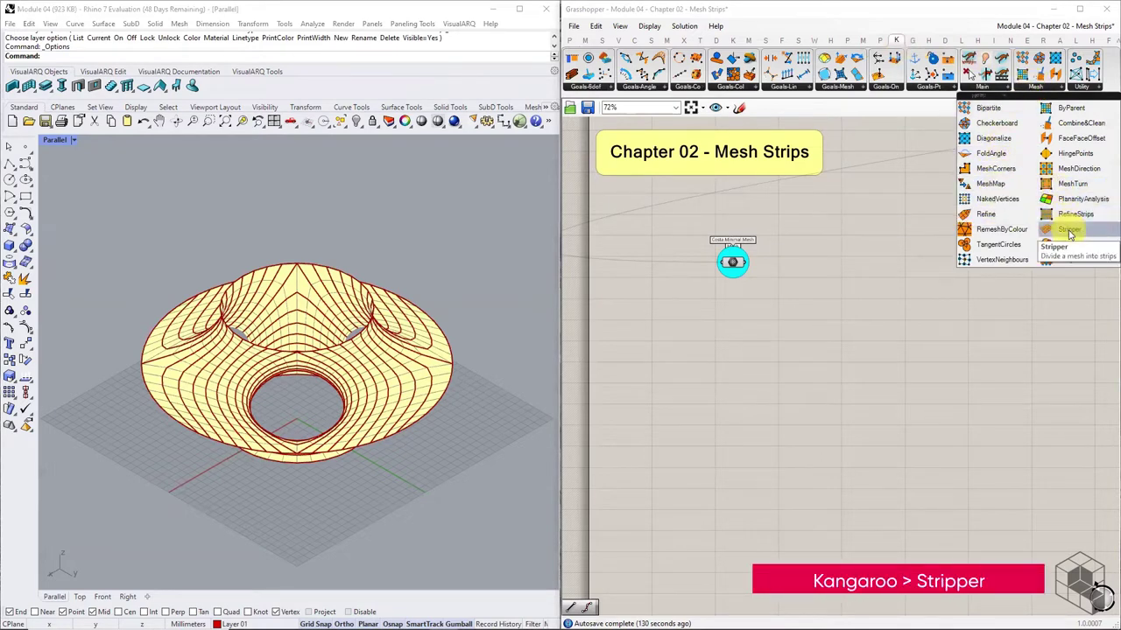
left_click_drag(1069, 235, 846, 262)
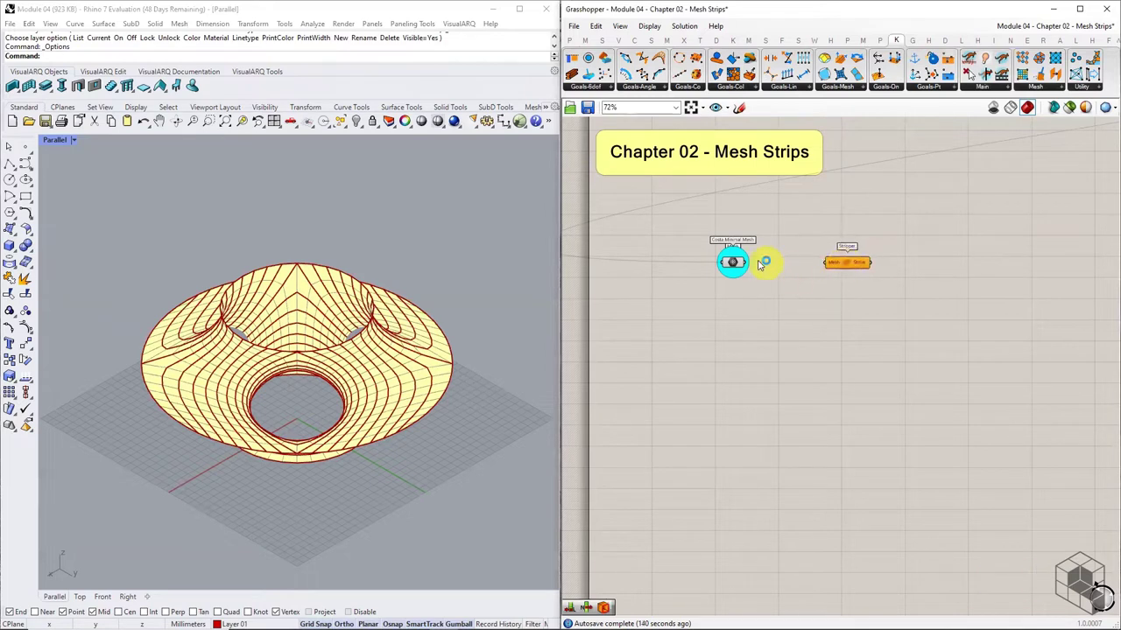
left_click_drag(746, 263, 826, 263)
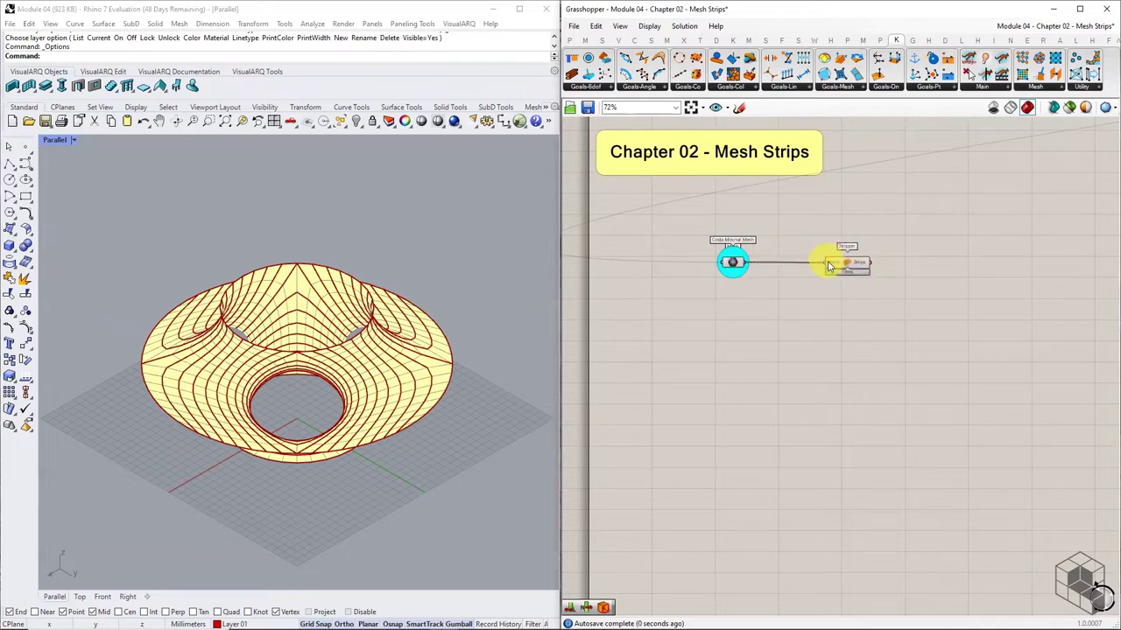
left_click(843, 264)
left_click(840, 300)
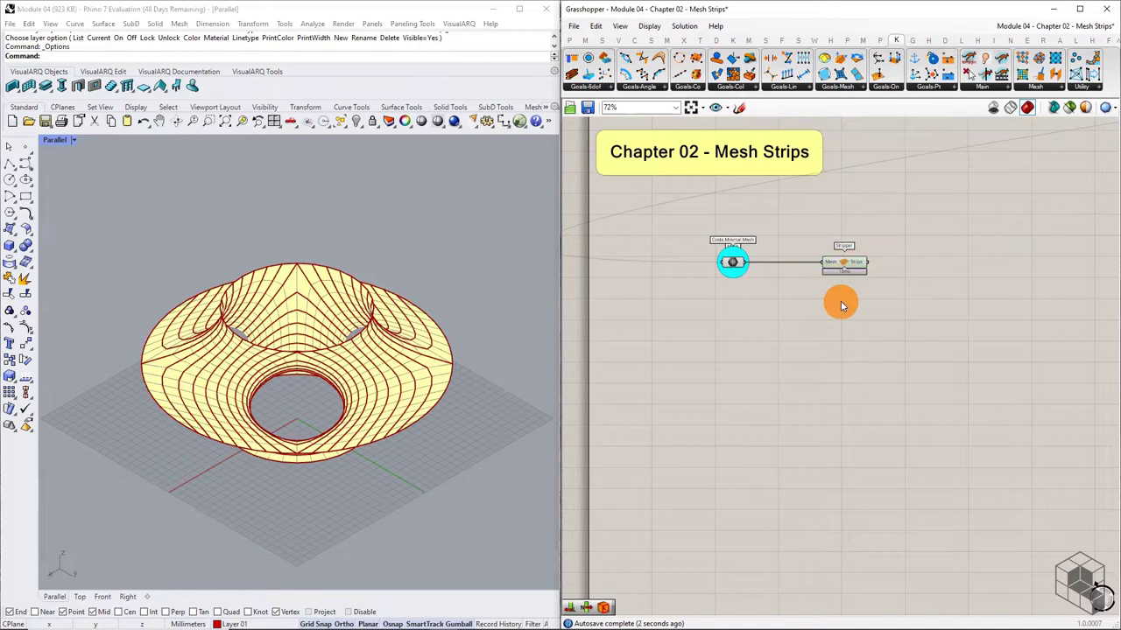
mouse_move(855, 267)
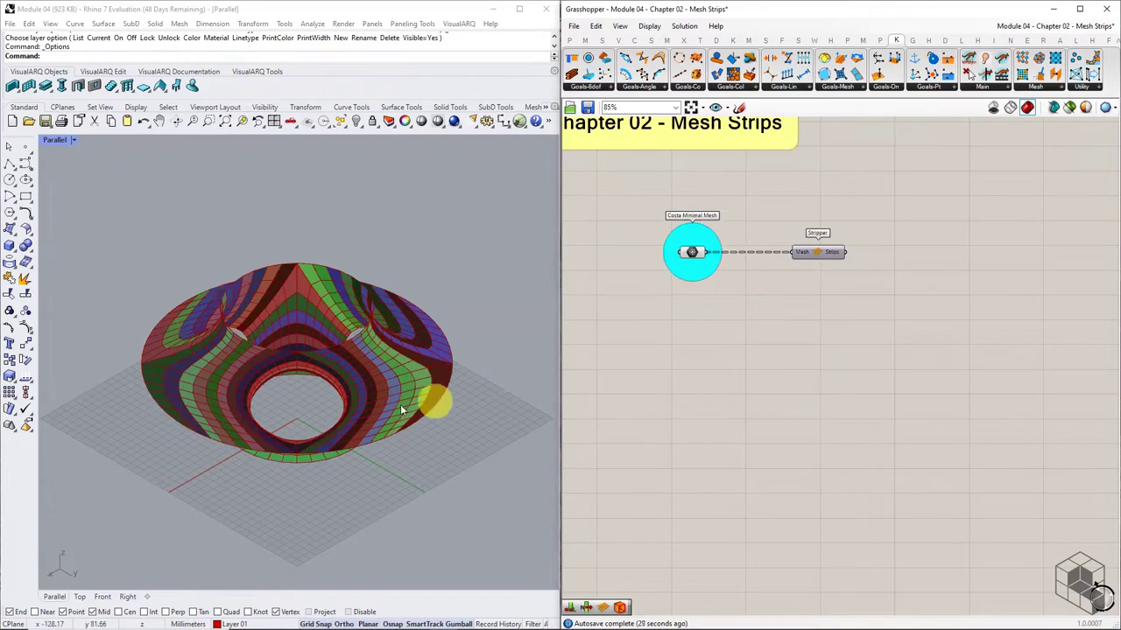
Step: Examine the coloured strips on the Costa minimal mesh from several sides, up close around the central faces
right_click_drag(219, 377, 418, 375)
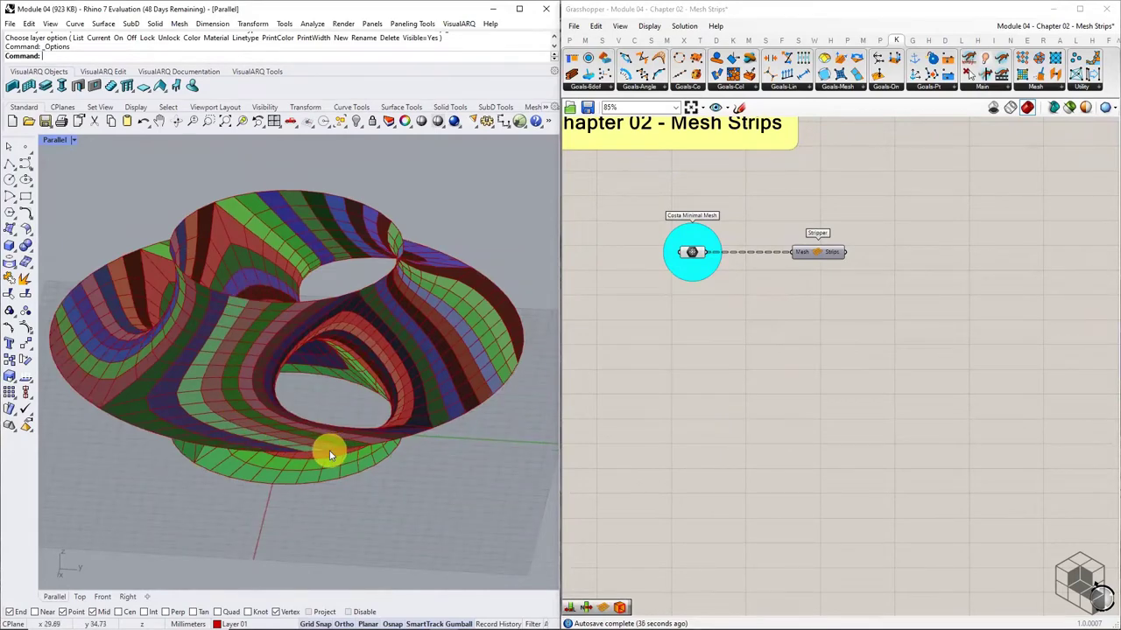
right_click_drag(330, 454, 517, 336)
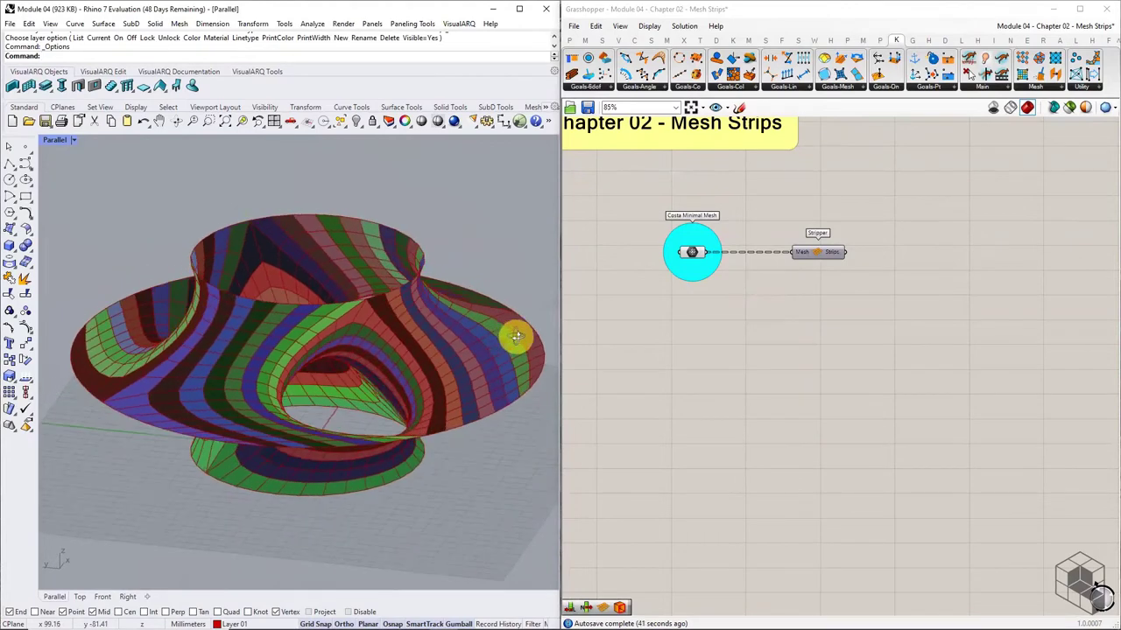
right_click_drag(321, 342, 359, 348)
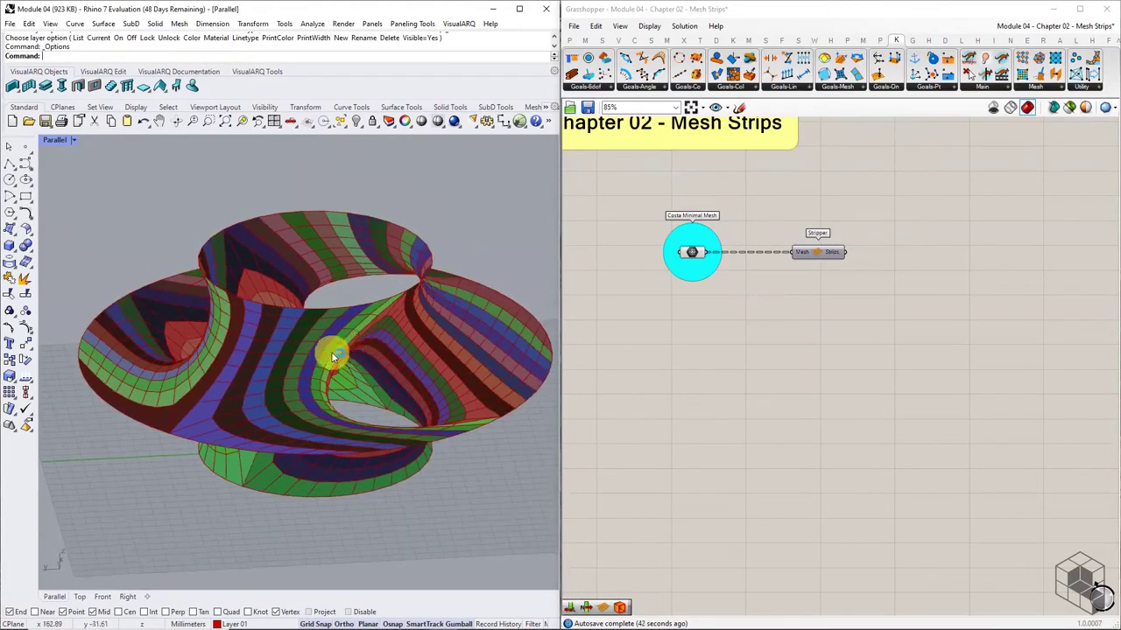
right_click_drag(481, 335, 425, 365)
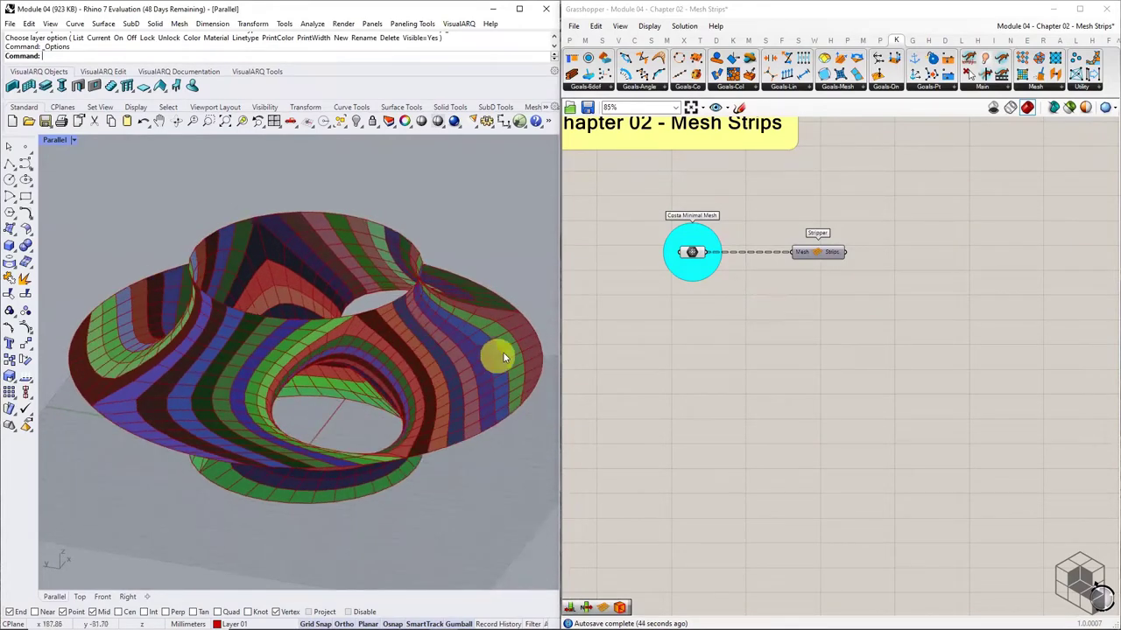
right_click_drag(505, 354, 187, 394)
scroll(185, 398, "up", 5)
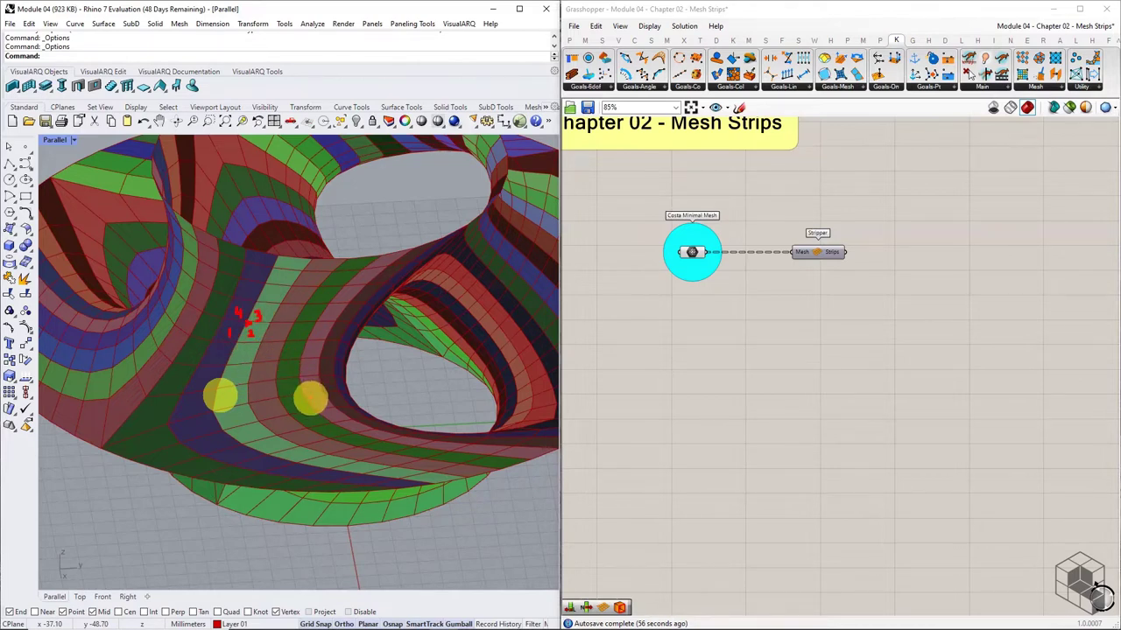
left_click(311, 399)
key("Escape")
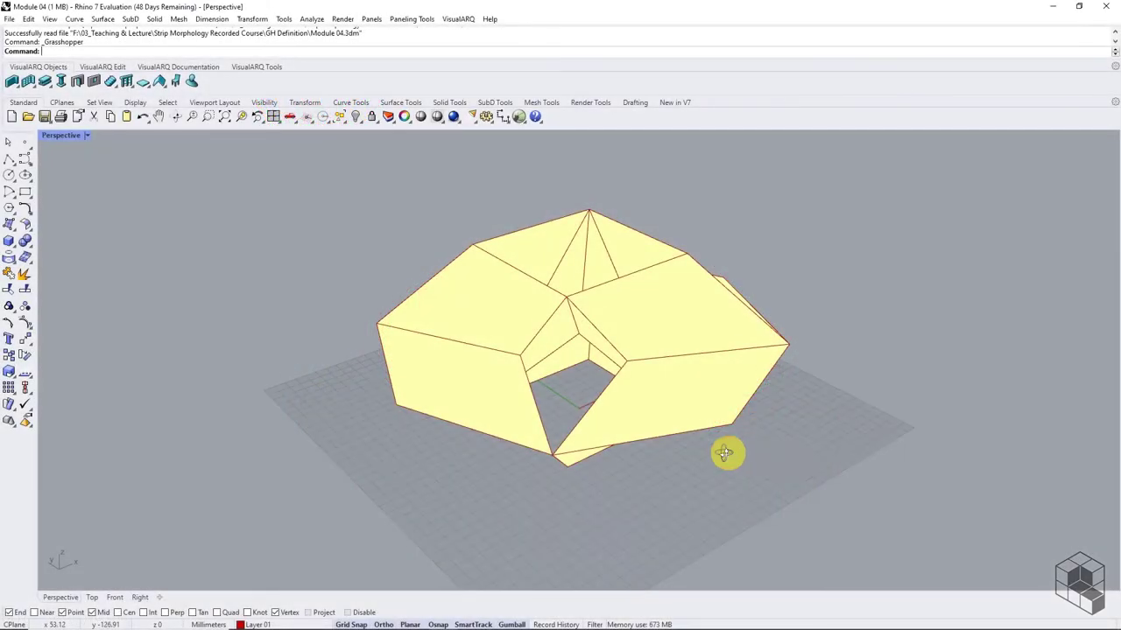
right_click_drag(726, 453, 703, 394)
right_click_drag(682, 356, 773, 385)
right_click_drag(585, 401, 780, 388)
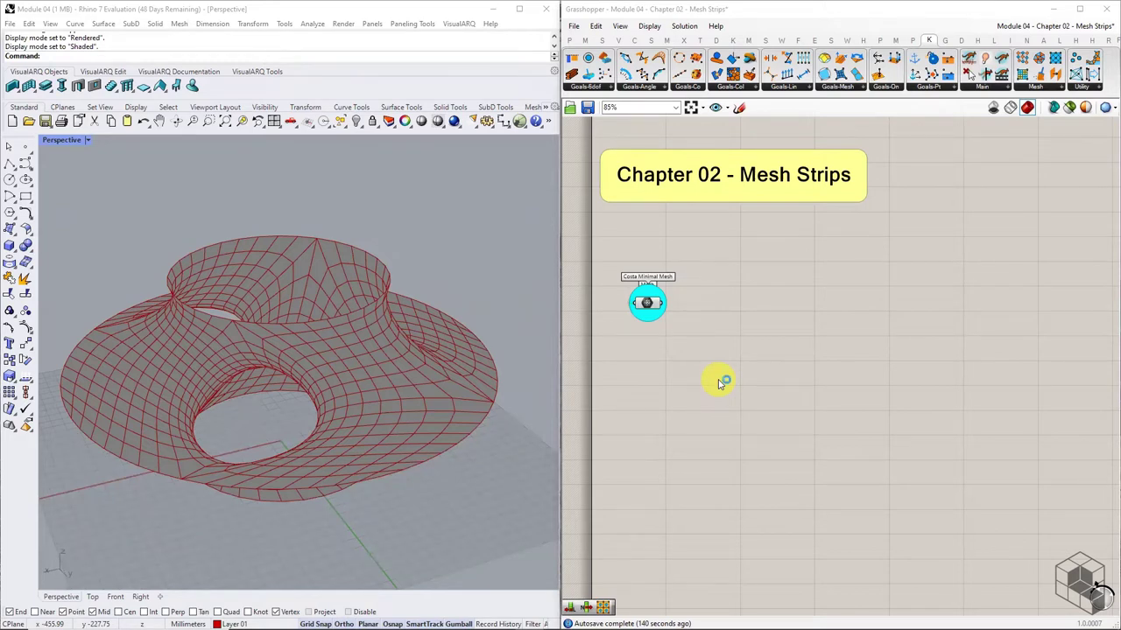
Step: Place Kangaroo Stripper and MeshDirection components on the canvas, with MeshDirection between the Costa Minimal Mesh and Stripper
left_click(1037, 85)
left_click_drag(1068, 230, 884, 303)
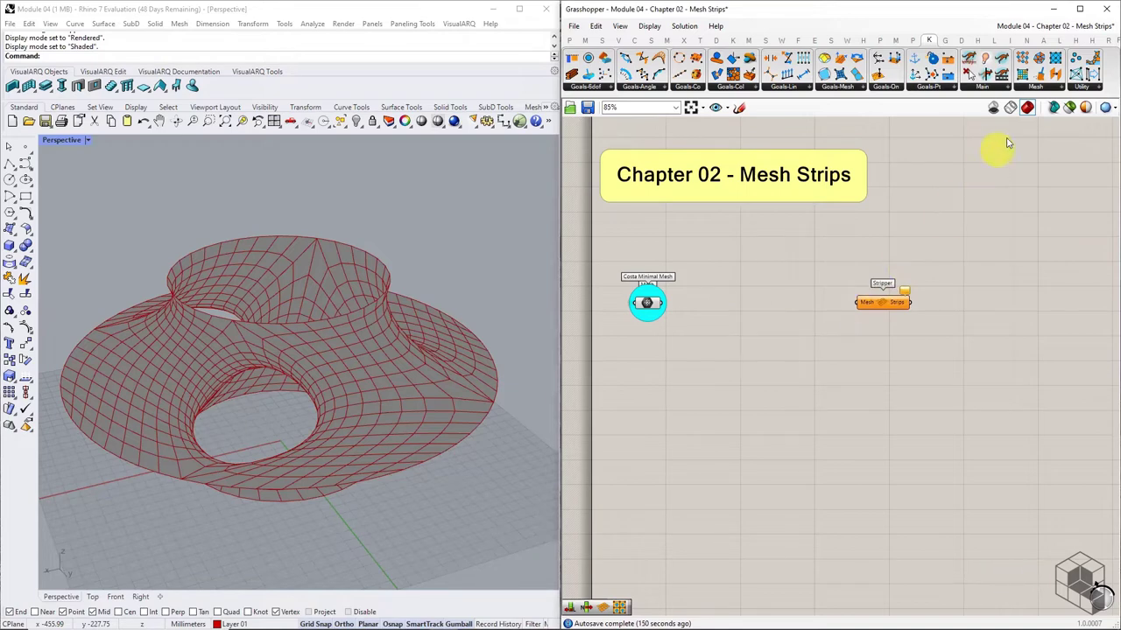
left_click(1043, 88)
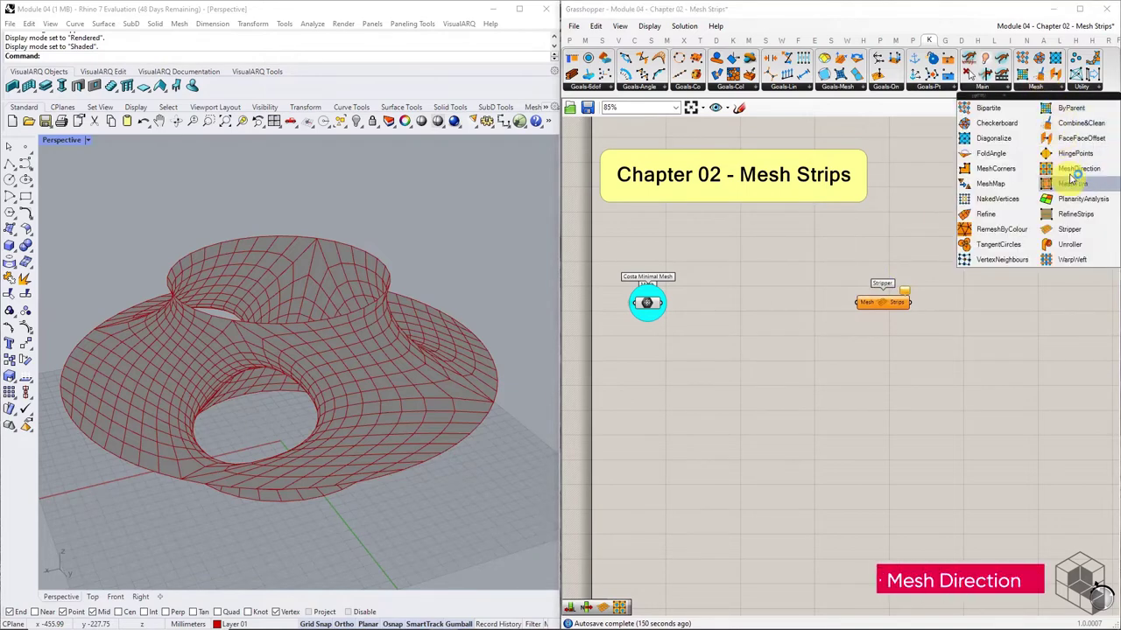
left_click_drag(1072, 173, 750, 298)
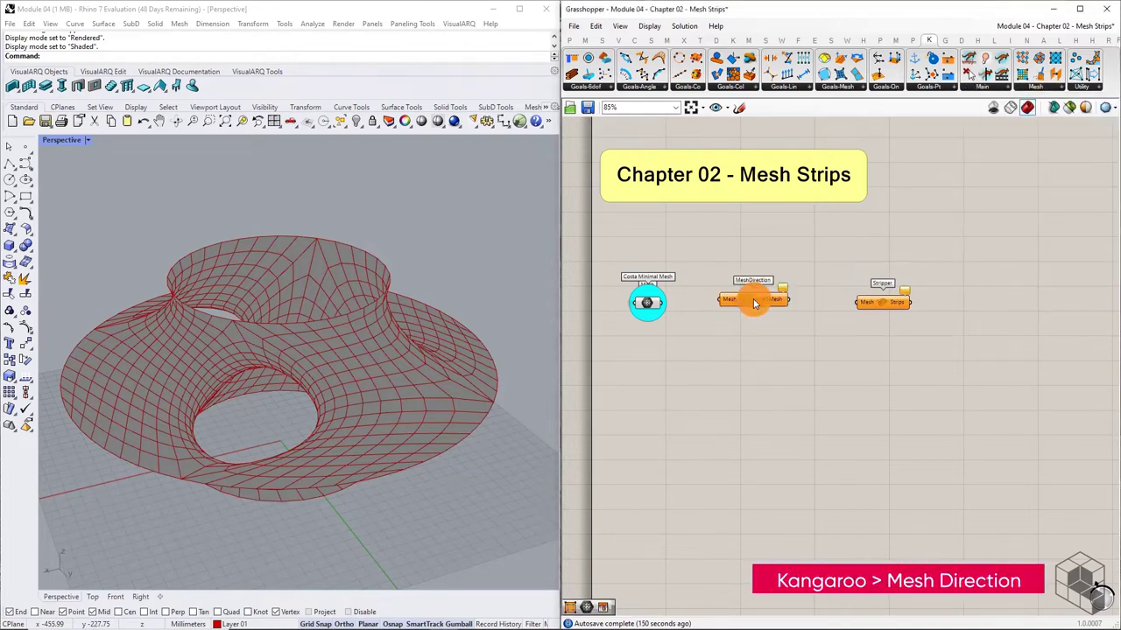
scroll(750, 298, "up", 3)
left_click(749, 296)
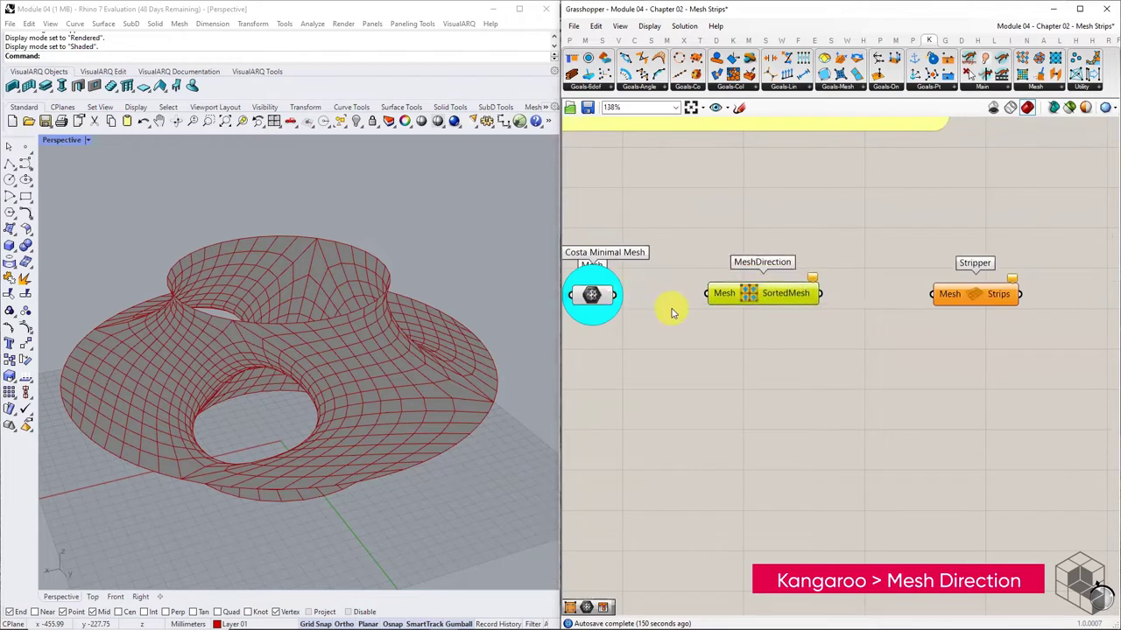
right_click_drag(672, 310, 701, 285)
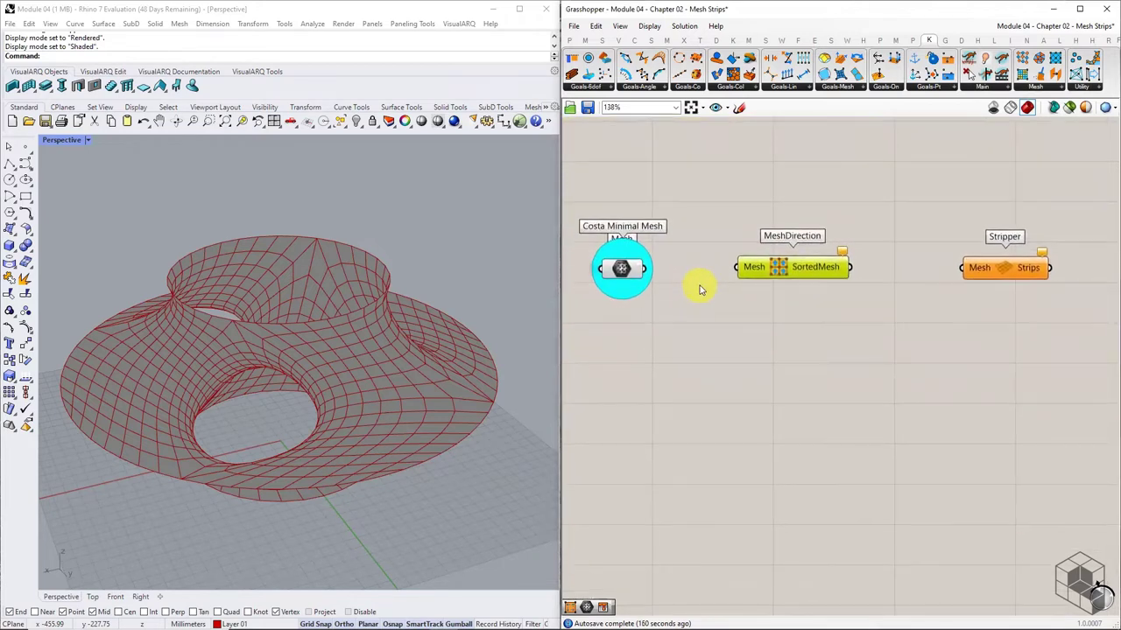
Step: Connect the Costa Minimal Mesh to MeshDirection and its SortedMesh output to Stripper's Mesh input, aligning the components
left_click(621, 263)
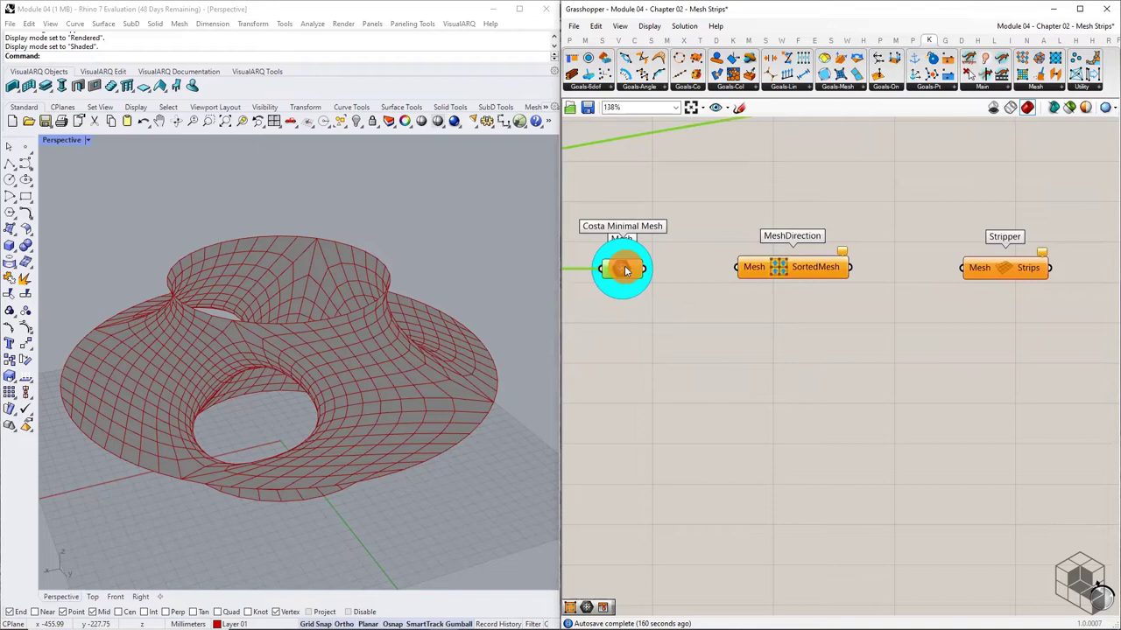
left_click_drag(648, 268, 737, 269)
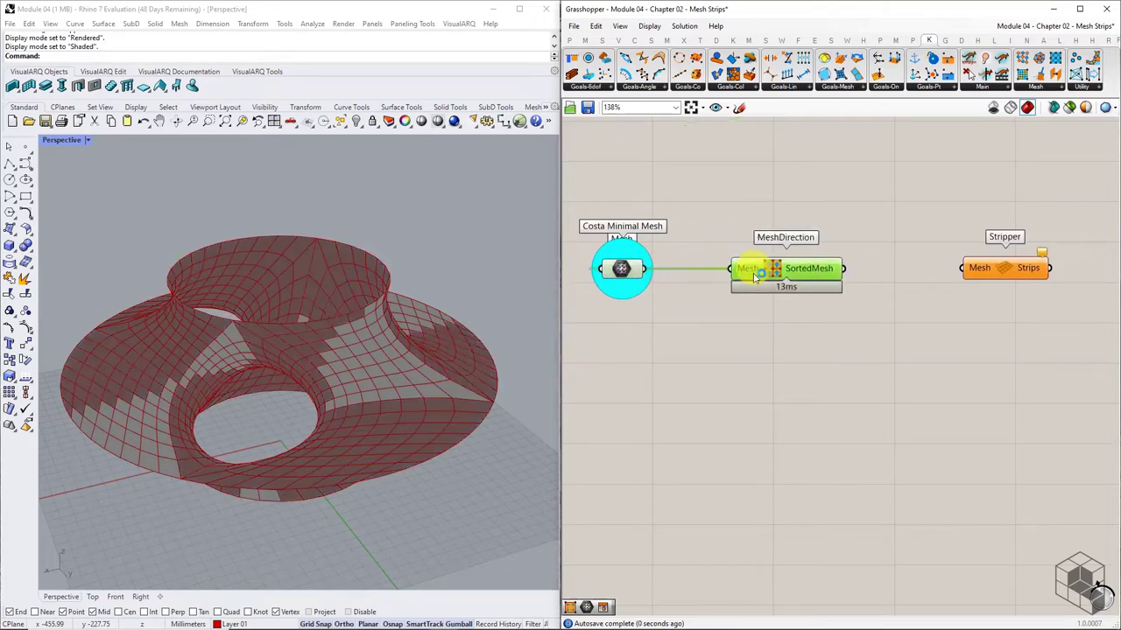
left_click(808, 278)
mouse_move(839, 275)
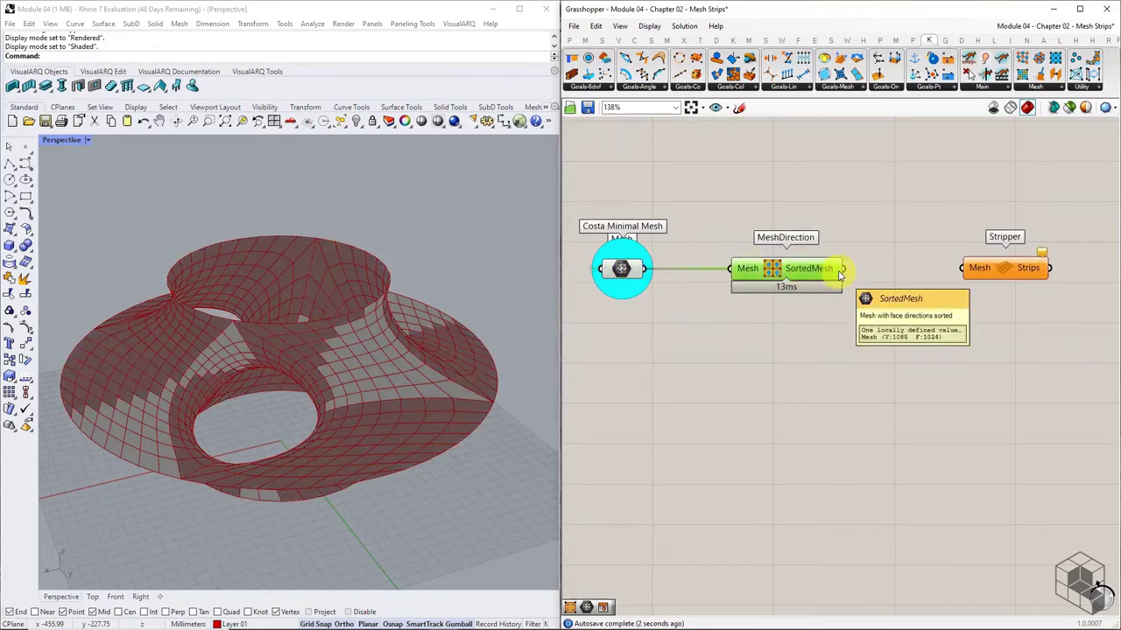
left_click_drag(840, 270, 965, 268)
left_click_drag(994, 269, 965, 270)
Step: Turn off the preview of the Costa Minimal Mesh and MeshDirection components and inspect Stripper's Strips output
left_click_drag(876, 244, 613, 302)
middle_click(803, 287)
left_click(845, 247)
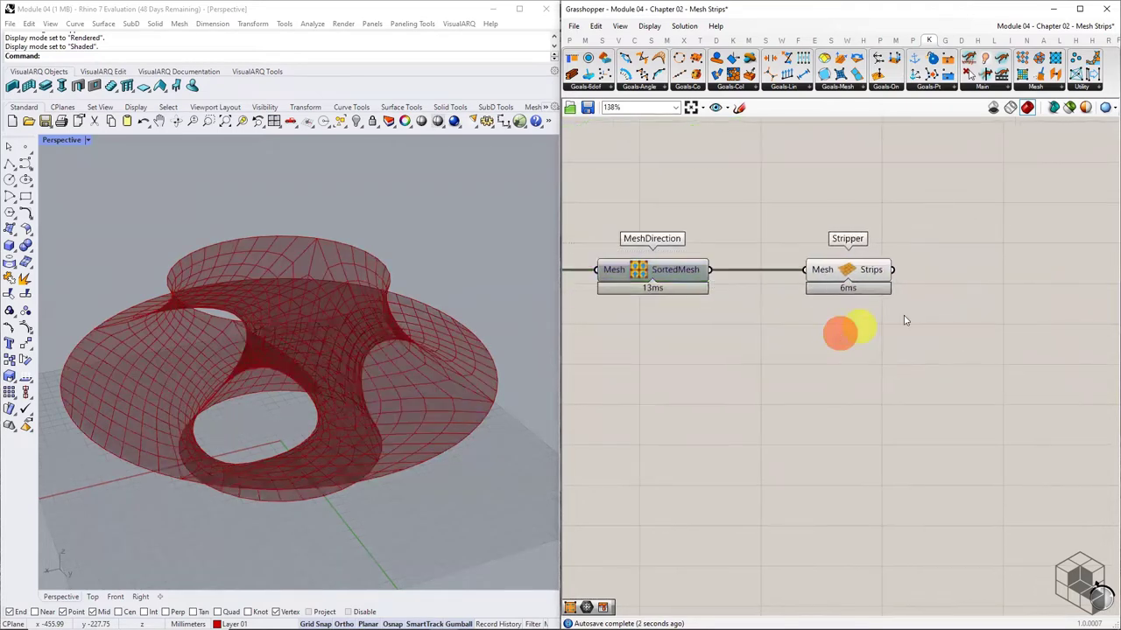
mouse_move(869, 271)
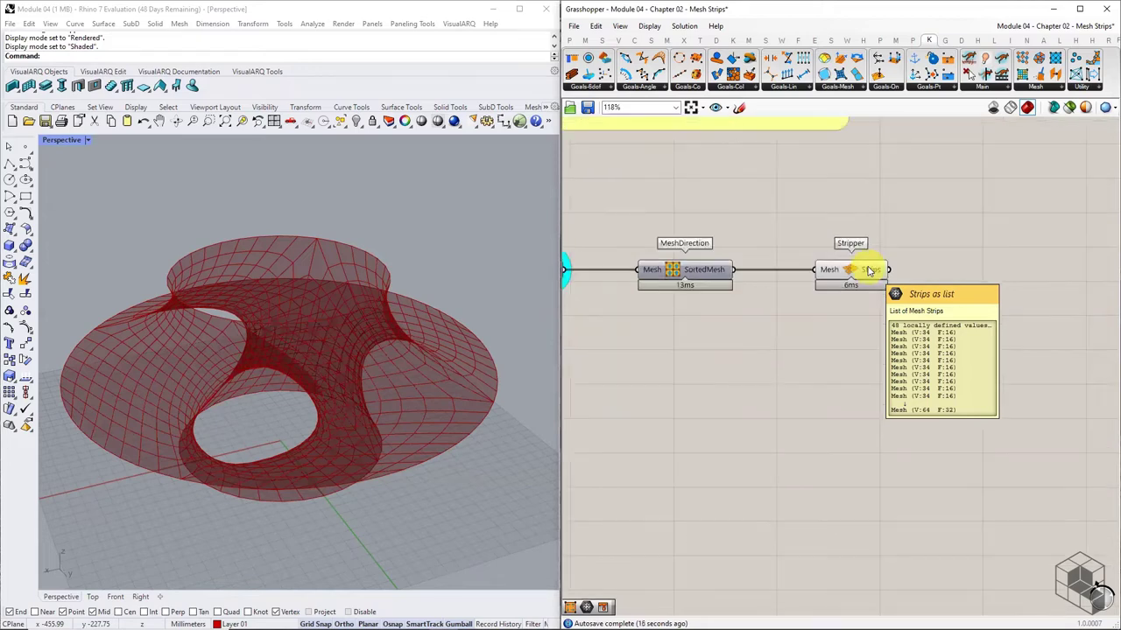
Step: Place a Mesh Colours component well to the right of Stripper, leaving space between the two
scroll(875, 254, "down", 1)
left_click(665, 40)
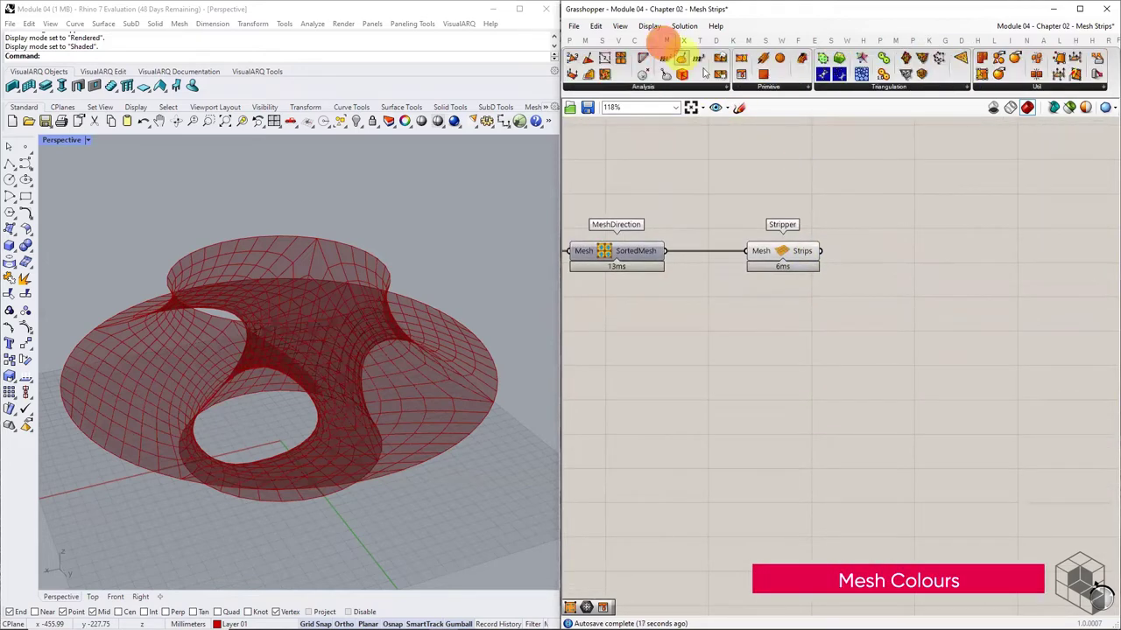
left_click(753, 87)
left_click(762, 125)
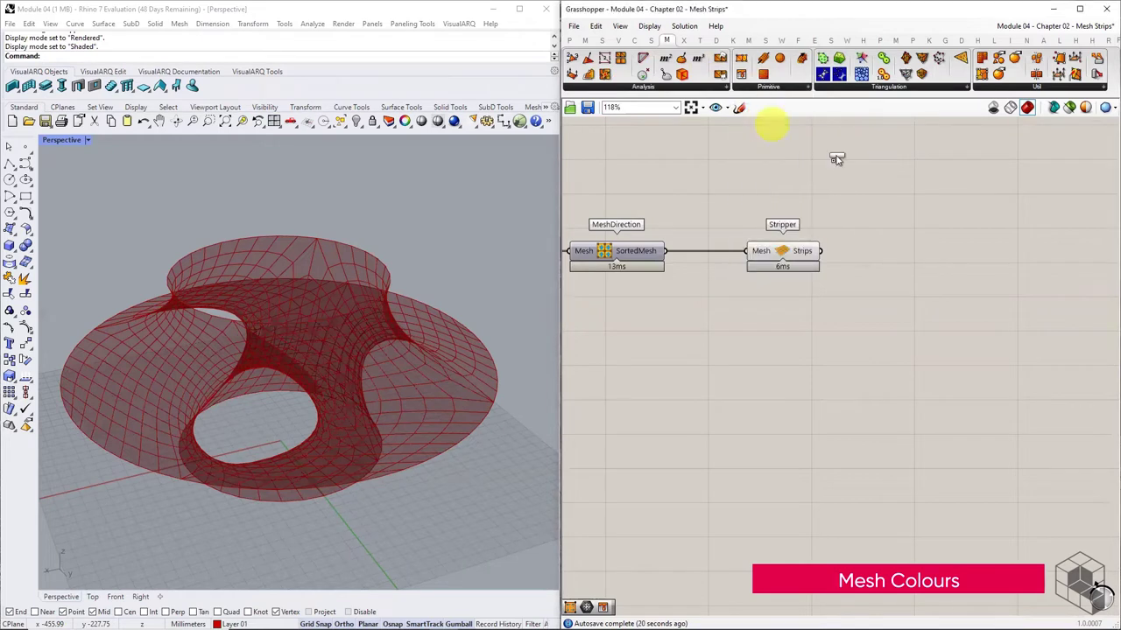
left_click(1066, 250)
right_click_drag(1052, 249, 918, 245)
left_click_drag(923, 246, 1000, 264)
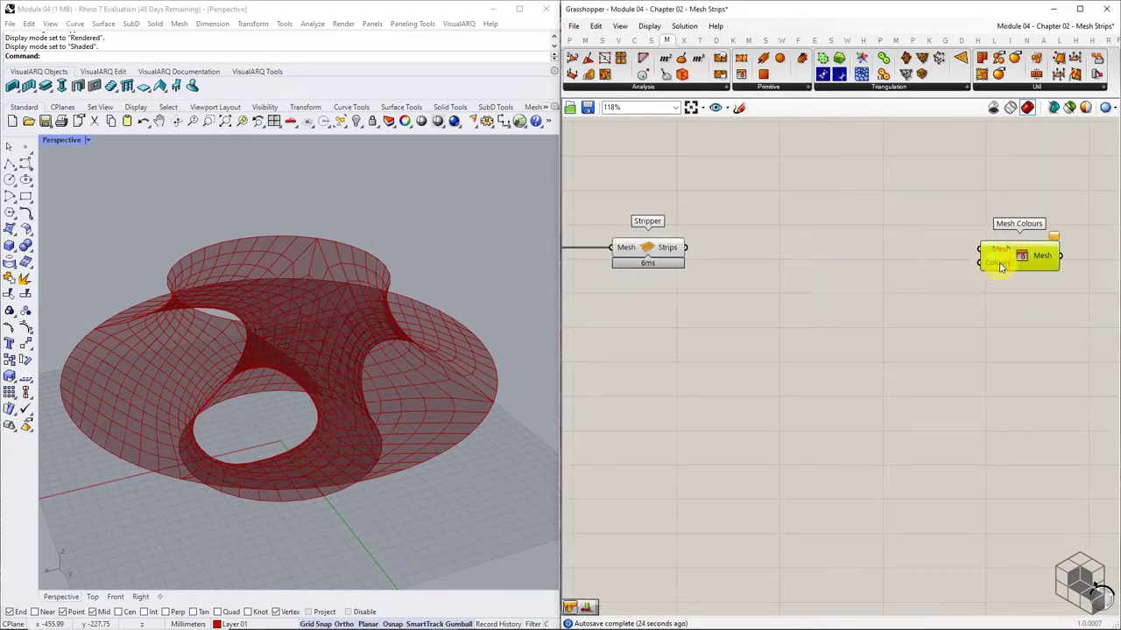
left_click(796, 274)
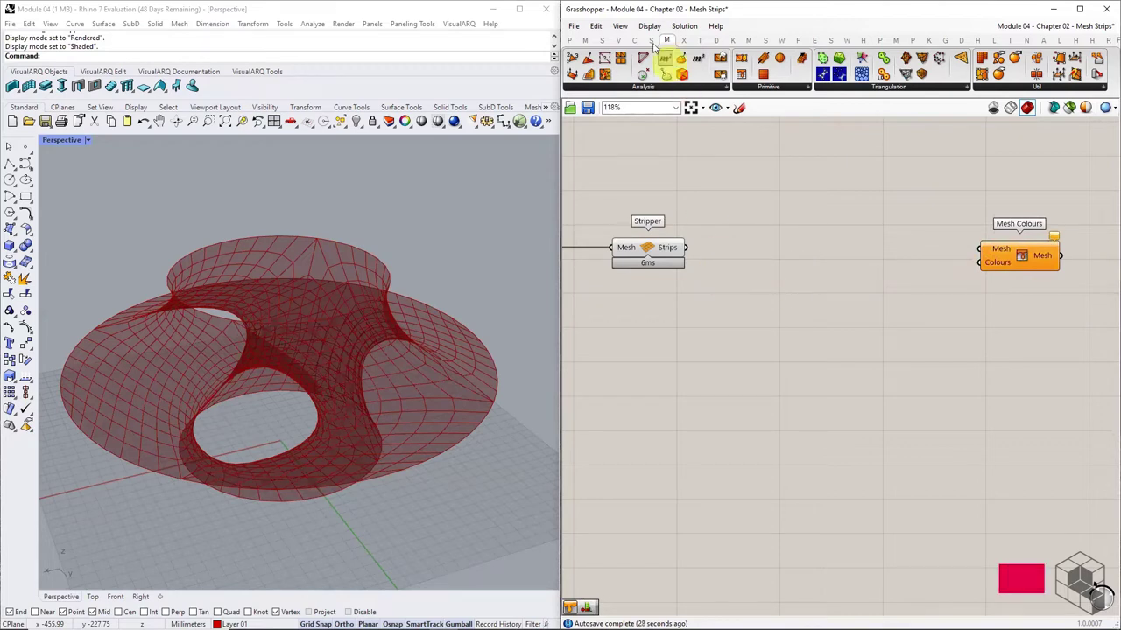
Step: Place a List Length component below and right of Stripper and feed the Strips output into its List input
left_click(601, 40)
left_click(637, 89)
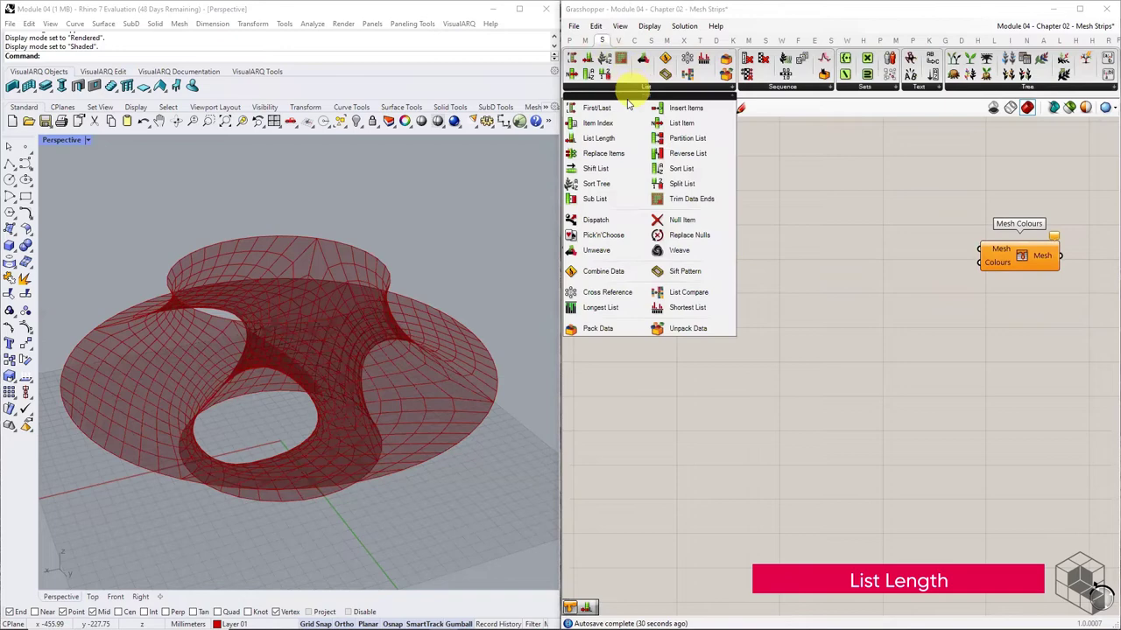
left_click_drag(618, 138, 750, 311)
left_click_drag(685, 247, 714, 311)
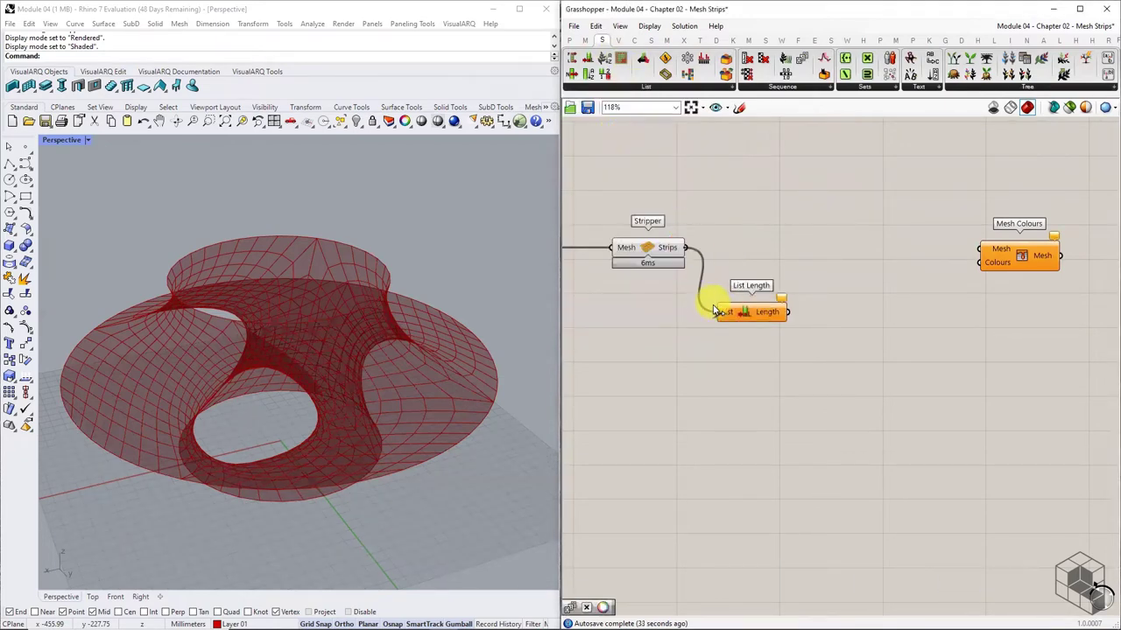
Step: Place a Colour Wheel beside List Length, driven by its Length output, and arrange both plus Mesh Colours with enough spacing
left_click(571, 40)
left_click(785, 88)
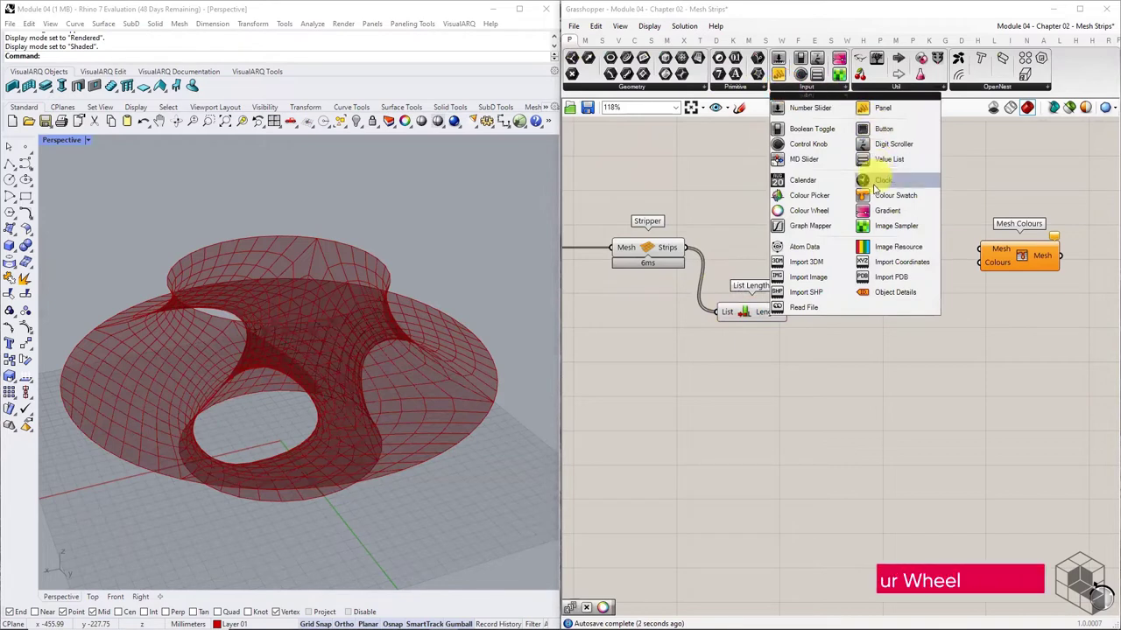
left_click_drag(808, 210, 805, 312)
left_click_drag(856, 434, 738, 305)
left_click_drag(824, 272, 833, 320)
left_click(983, 313)
left_click_drag(1005, 268, 1030, 267)
left_click(994, 328)
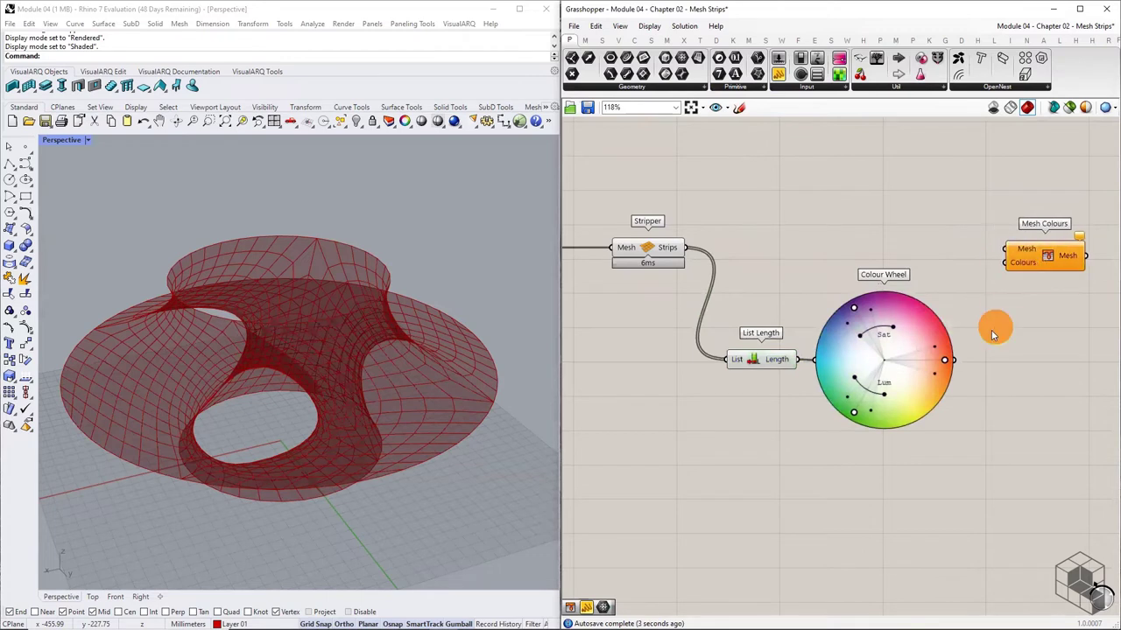
Step: Feed the Colour Wheel output into Mesh Colours' Colours input and graft that input
left_click_drag(967, 357, 1008, 262)
right_click(1019, 263)
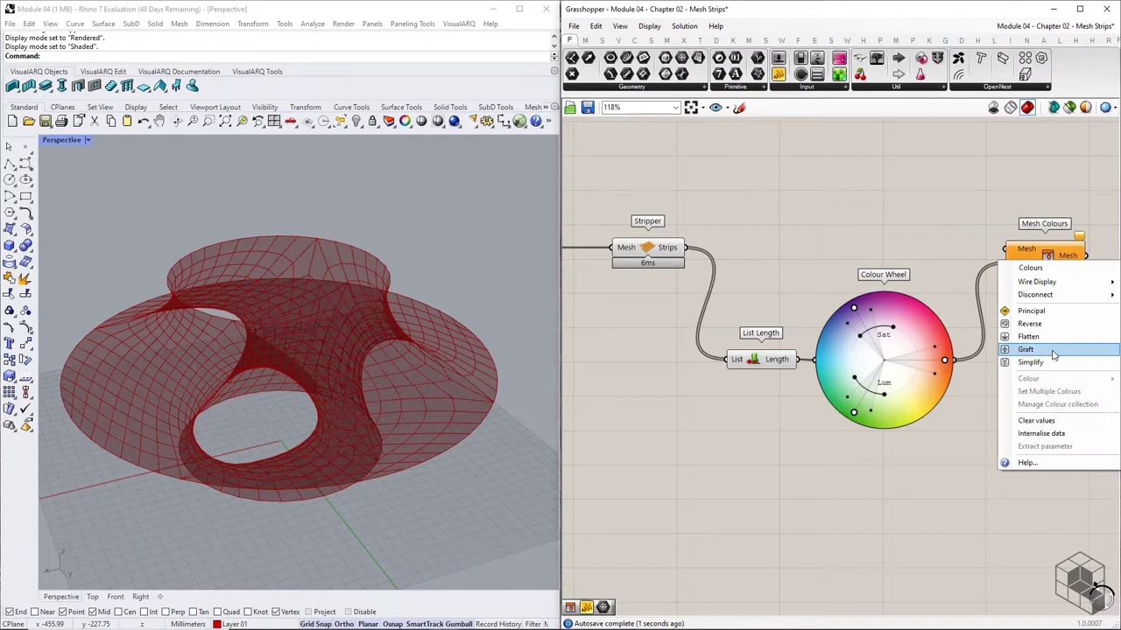
left_click(1031, 327)
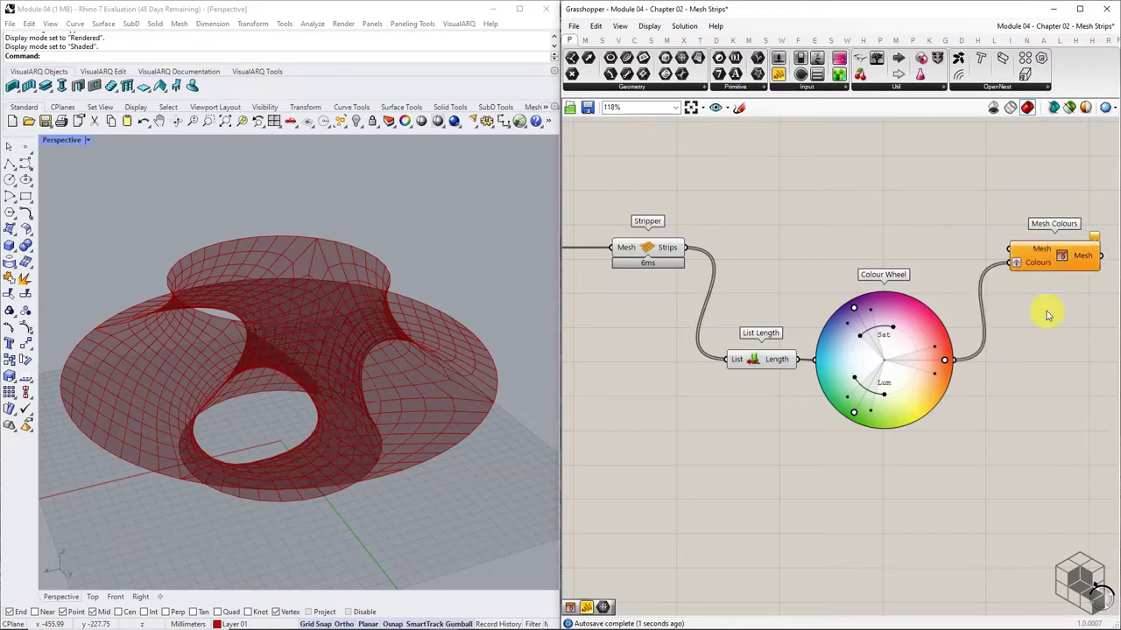
right_click_drag(1046, 310, 987, 313)
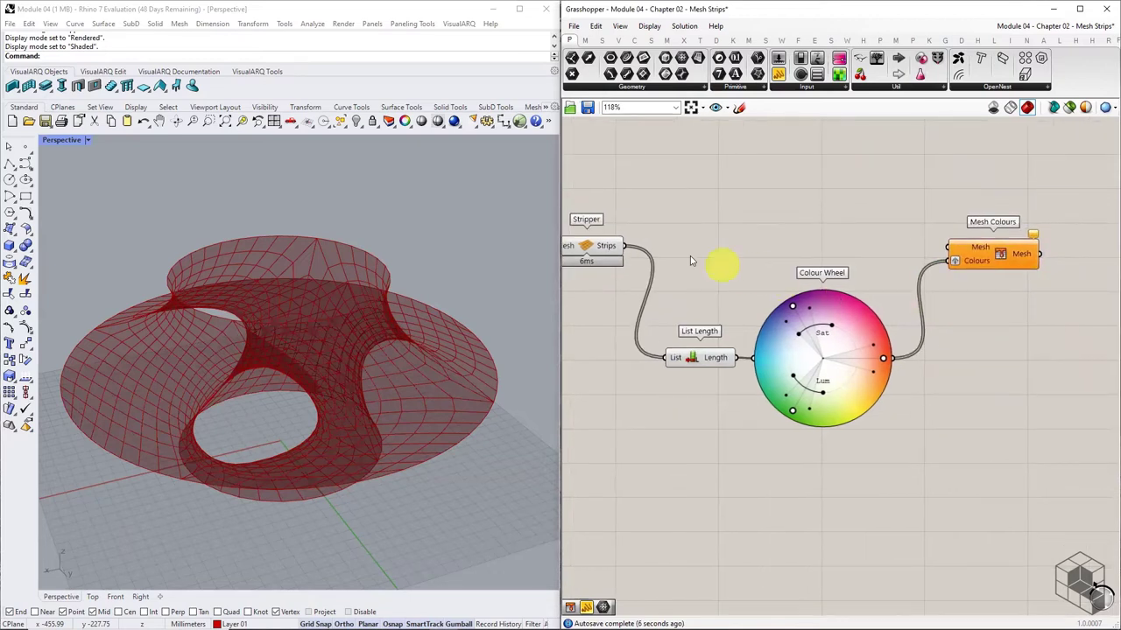
Step: Connect Stripper's Strips output to Mesh Colours' Mesh input and graft that input
left_click_drag(620, 245, 972, 252)
right_click(973, 249)
left_click(1007, 343)
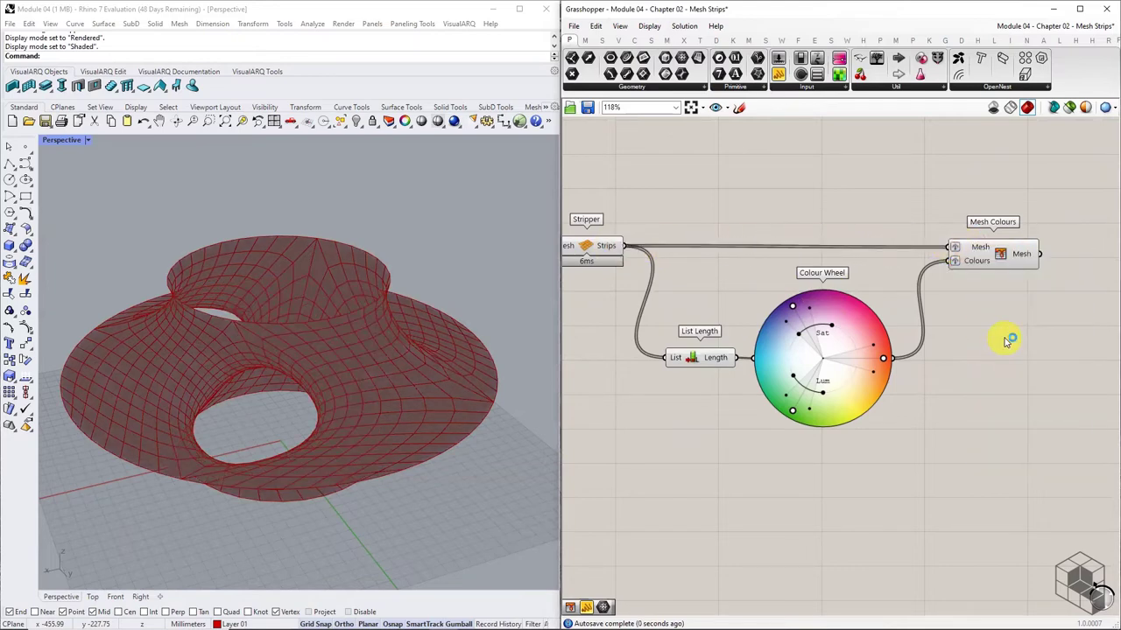
Step: Turn off the preview of the Stripper, List Length and Colour Wheel components
right_click_drag(963, 325, 1052, 323)
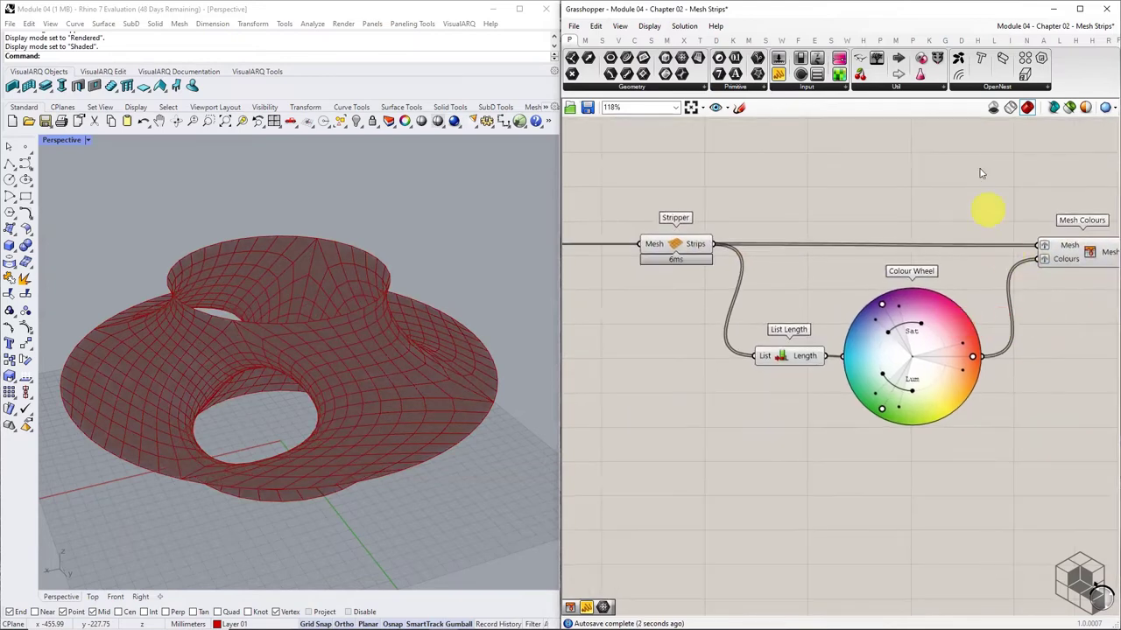
left_click_drag(1003, 151, 653, 420)
middle_click(844, 274)
left_click(876, 237)
right_click_drag(1108, 304, 913, 306)
left_click(913, 306)
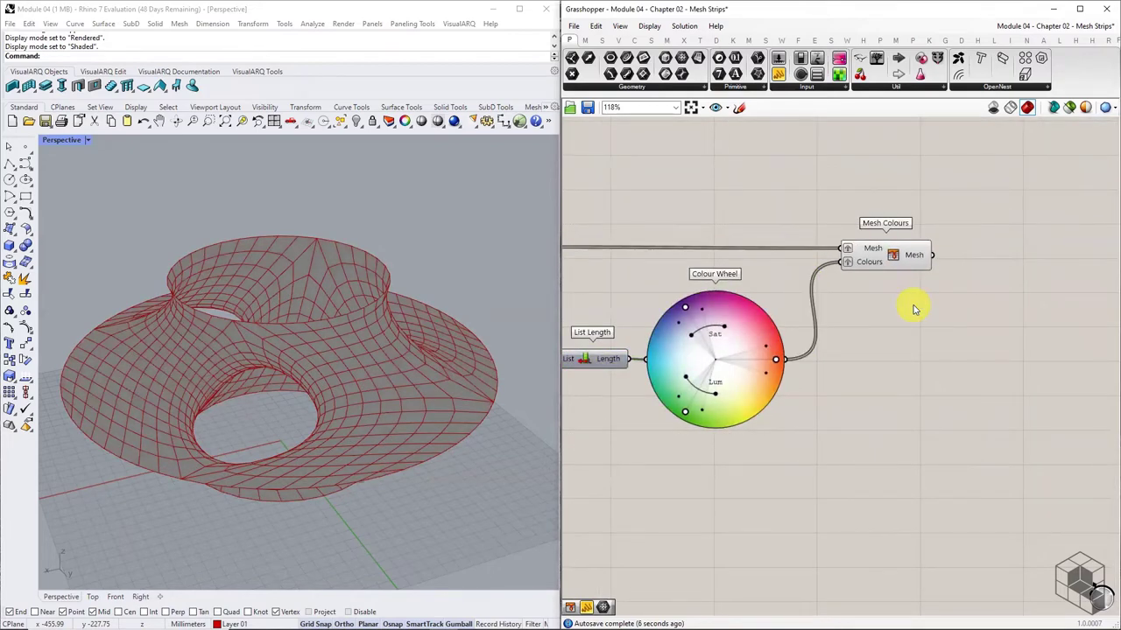
Step: Switch the Perspective viewport to Rendered display and inspect the coloured strips from another angle
scroll(913, 307, "down", 3)
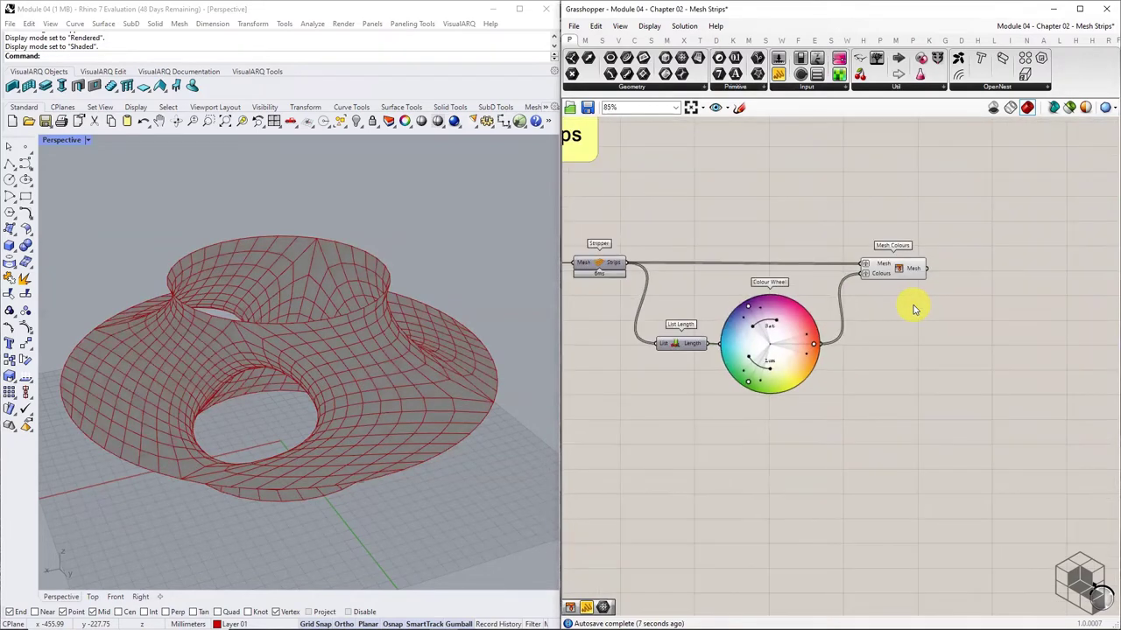
left_click(87, 142)
left_click(87, 208)
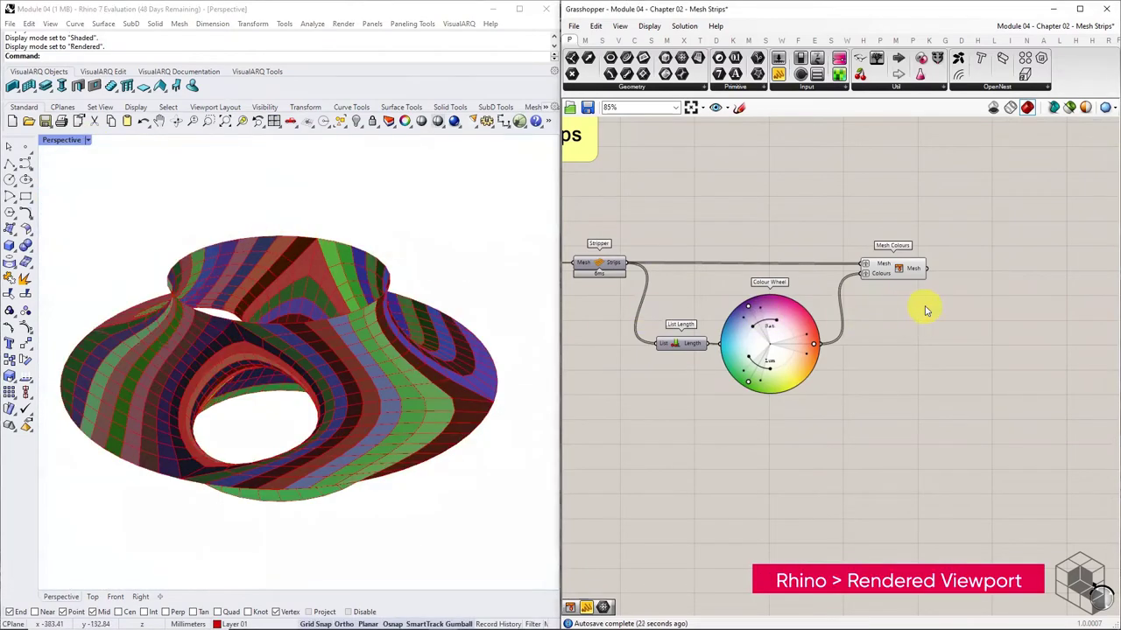
right_click_drag(513, 363, 471, 416)
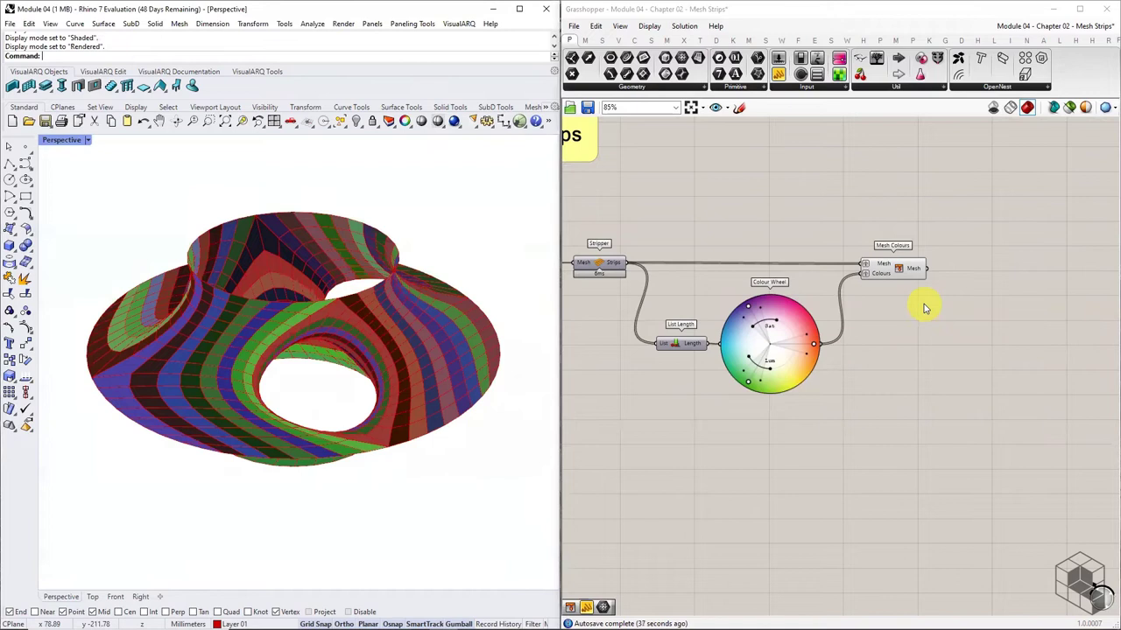
Step: Place a Mesh parameter fed by the Mesh Colours output and group it with a blob outline
left_click_drag(681, 57, 975, 268)
middle_click(975, 268)
left_click(976, 237)
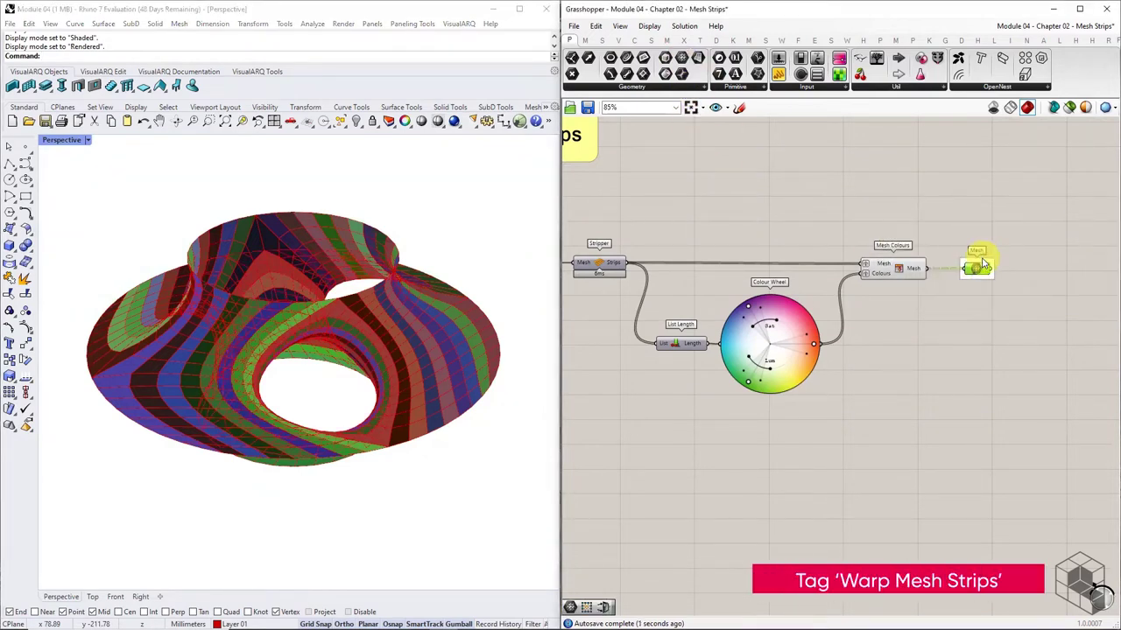
right_click(984, 261)
left_click(1024, 314)
Step: Name the group around the output Mesh parameter "Warp Mesh Strips"
right_click(980, 262)
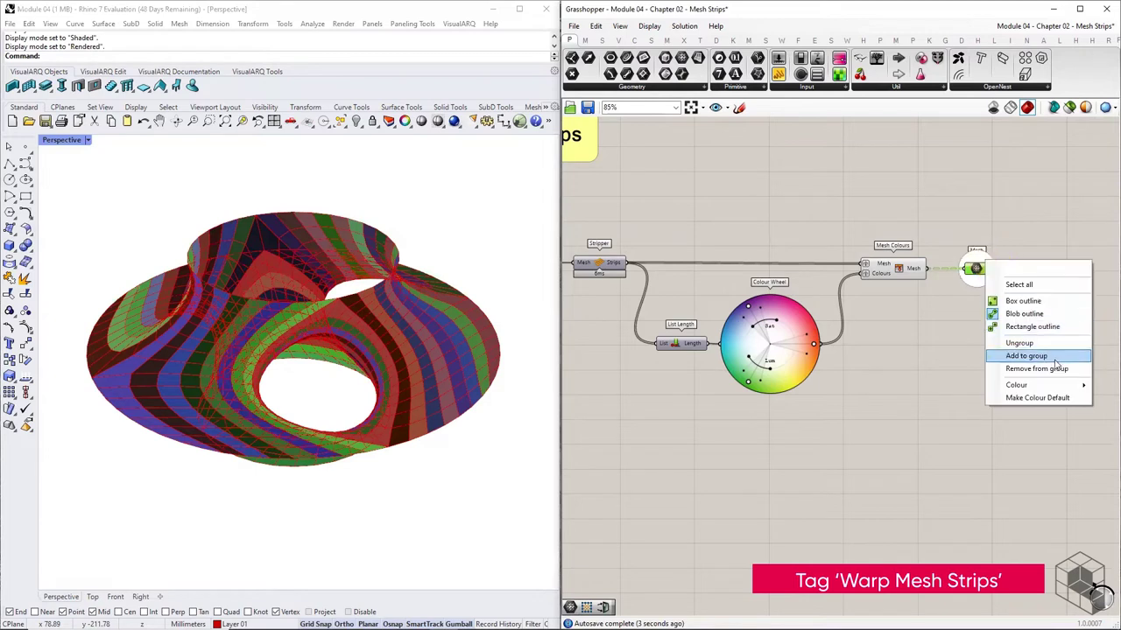
left_click(1076, 385)
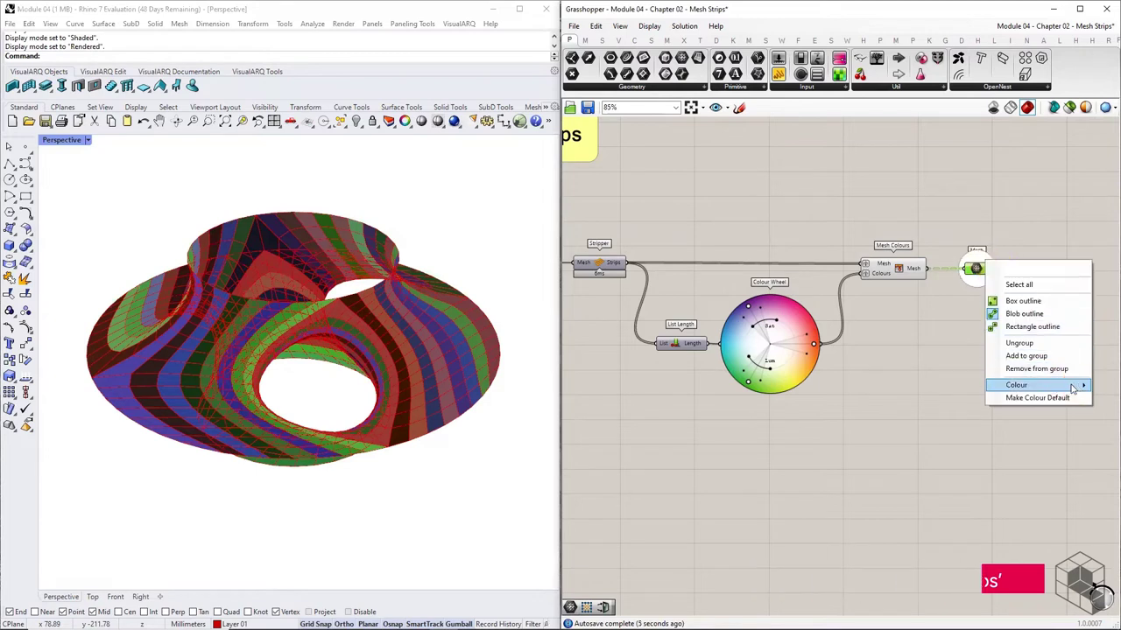
left_click(955, 338)
right_click(980, 257)
right_click(979, 261)
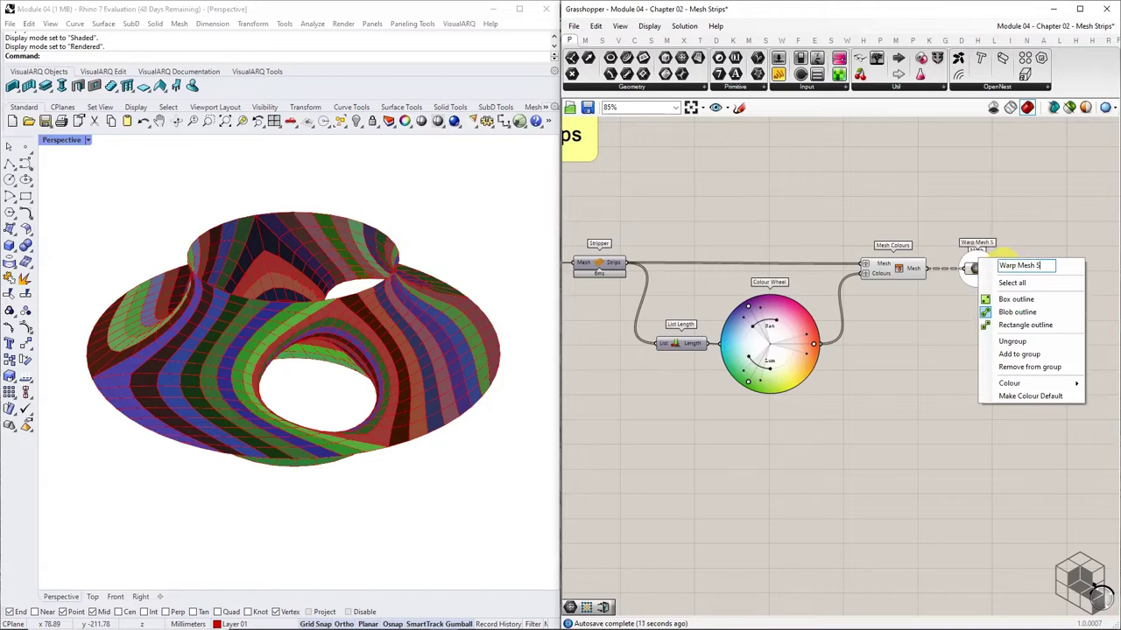
left_click(897, 366)
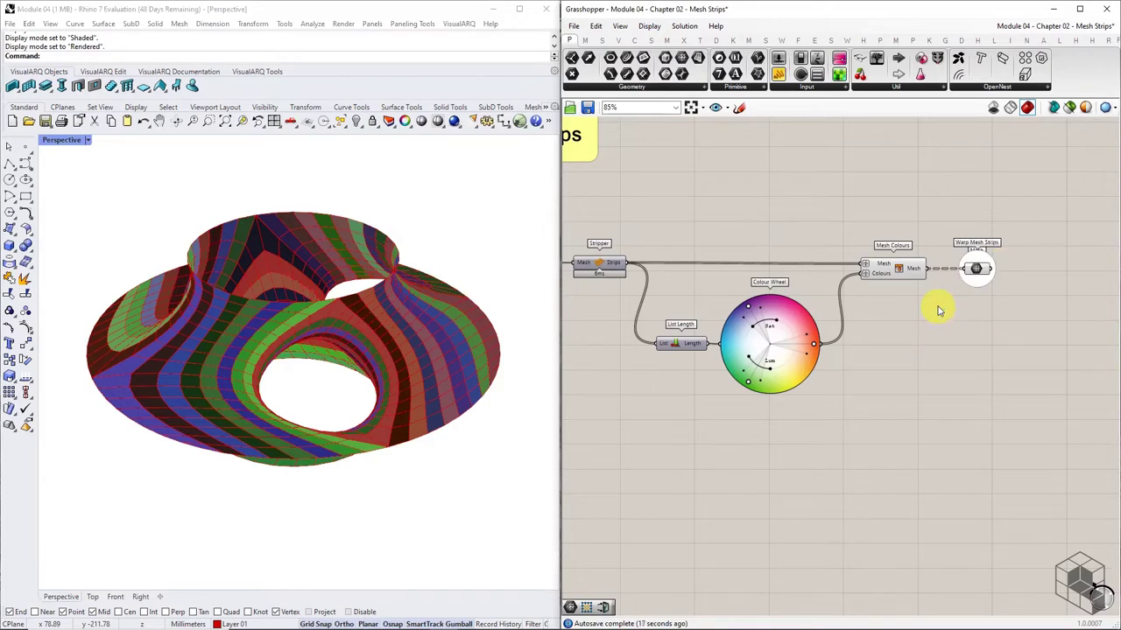
Step: Shift MeshDirection and all components downstream to the right, leaving free space after the Costa Minimal Mesh
right_click_drag(690, 400, 948, 364)
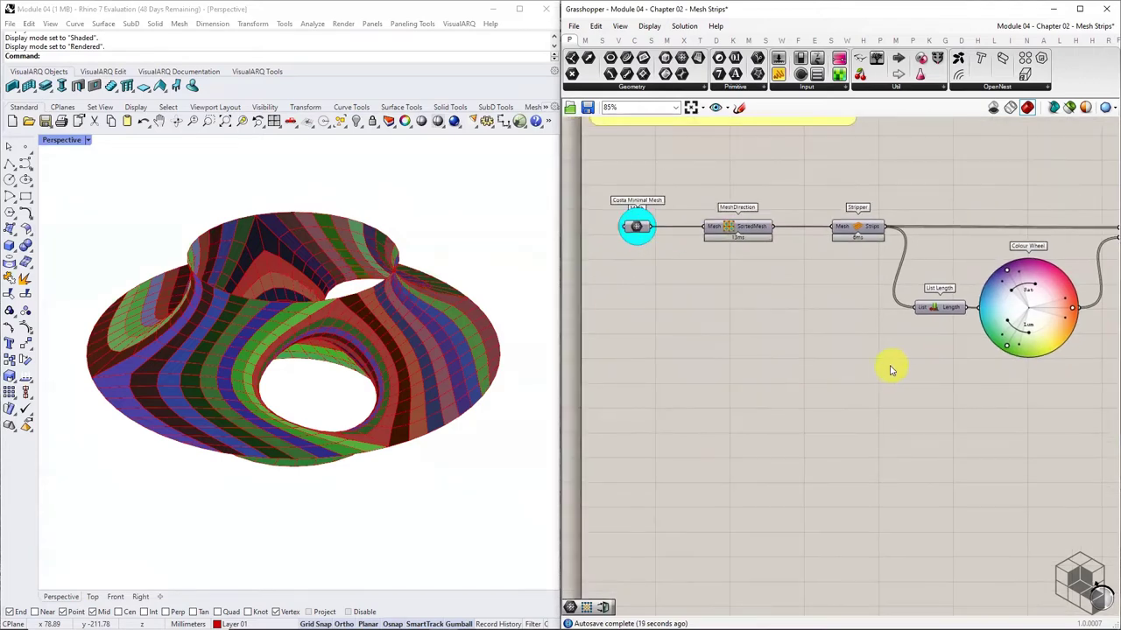
right_click_drag(850, 383, 803, 382)
scroll(803, 382, "down", 2)
left_click_drag(1087, 236, 711, 385)
left_click_drag(717, 271, 823, 271)
left_click(731, 362)
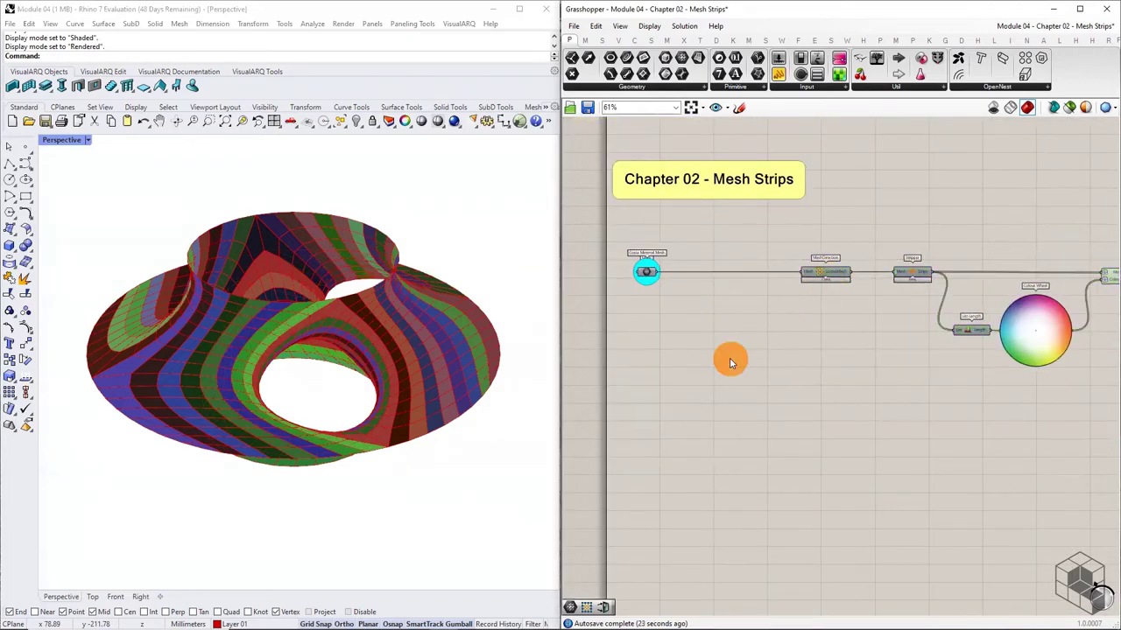
Step: Place Weaverbird's Offset Mesh below the main chain and connect the Costa Minimal Mesh to its Mesh/Curves input
left_click(848, 42)
left_click(877, 87)
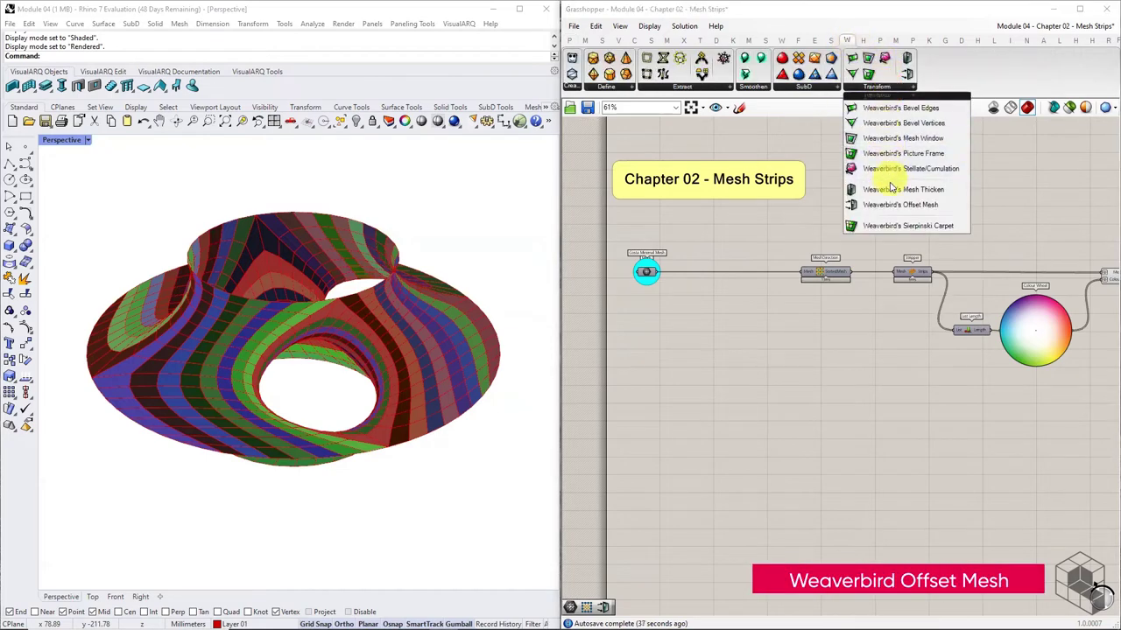
left_click_drag(893, 204, 761, 334)
scroll(652, 306, "up", 4)
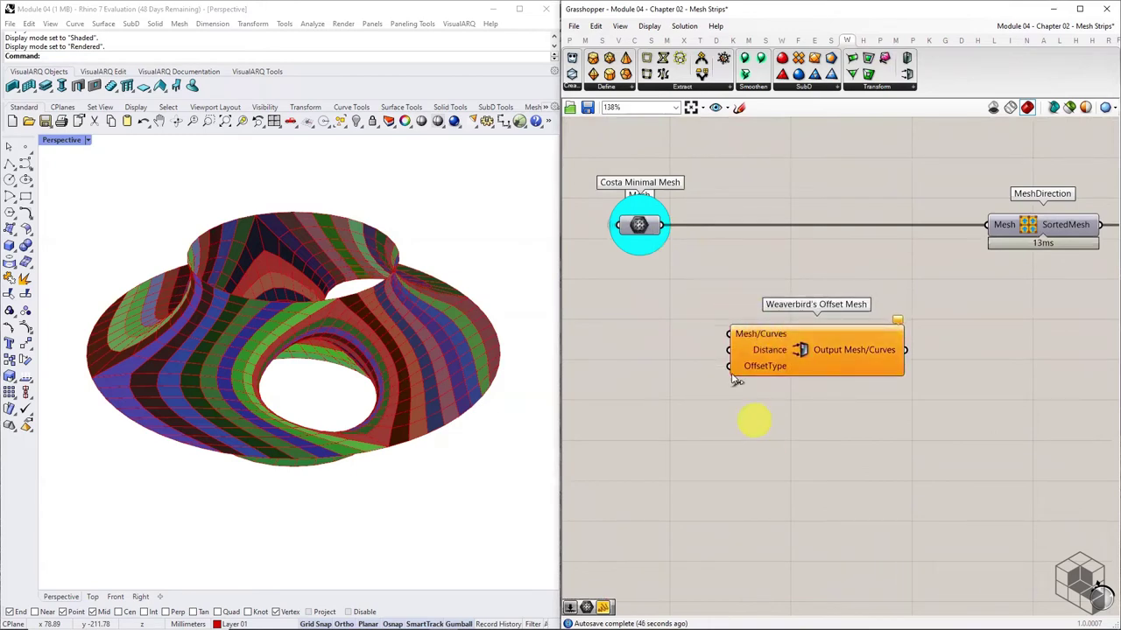
left_click_drag(665, 225, 729, 333)
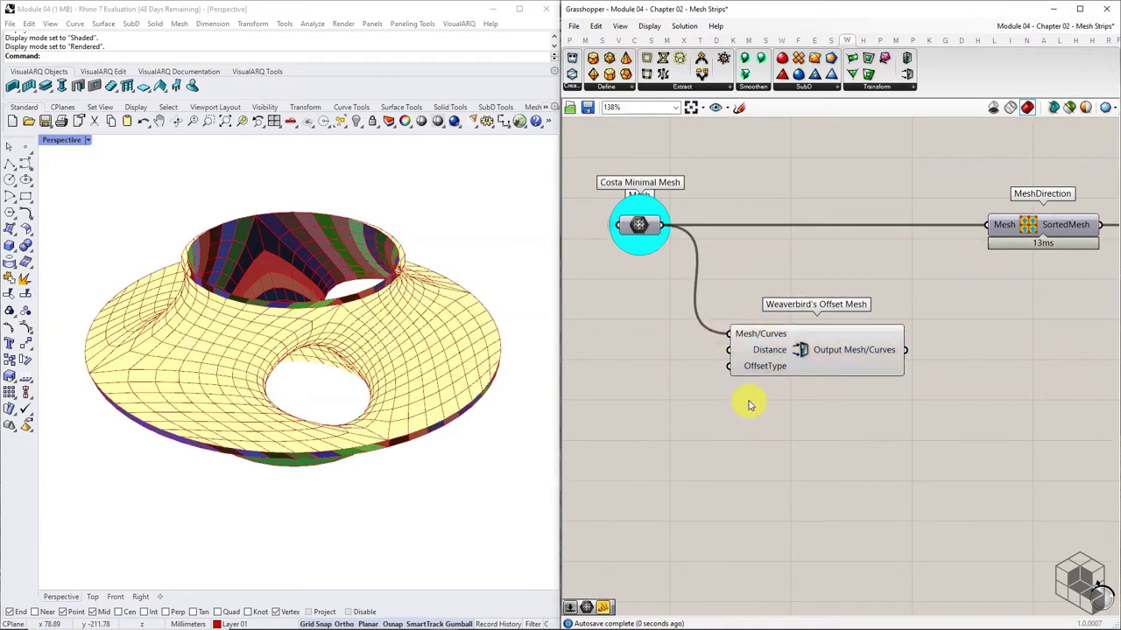
Step: Add a Number Slider set to 0.500 and connect it to the Distance input of Weaverbird's Offset Mesh
left_click(570, 40)
left_click_drag(632, 344, 632, 346)
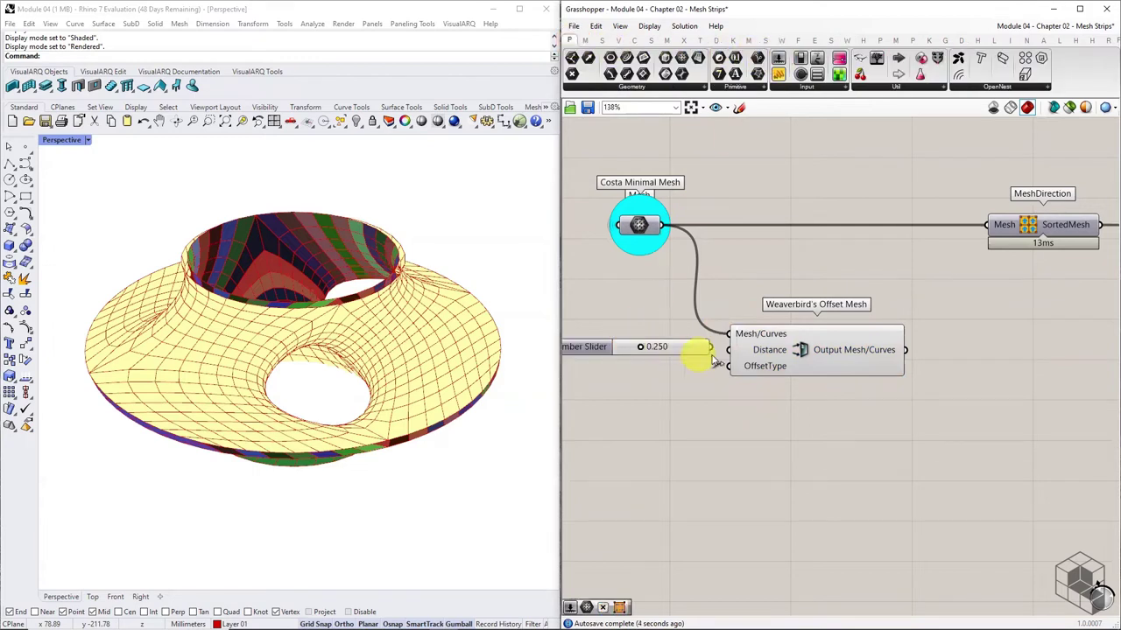
double_click(688, 352)
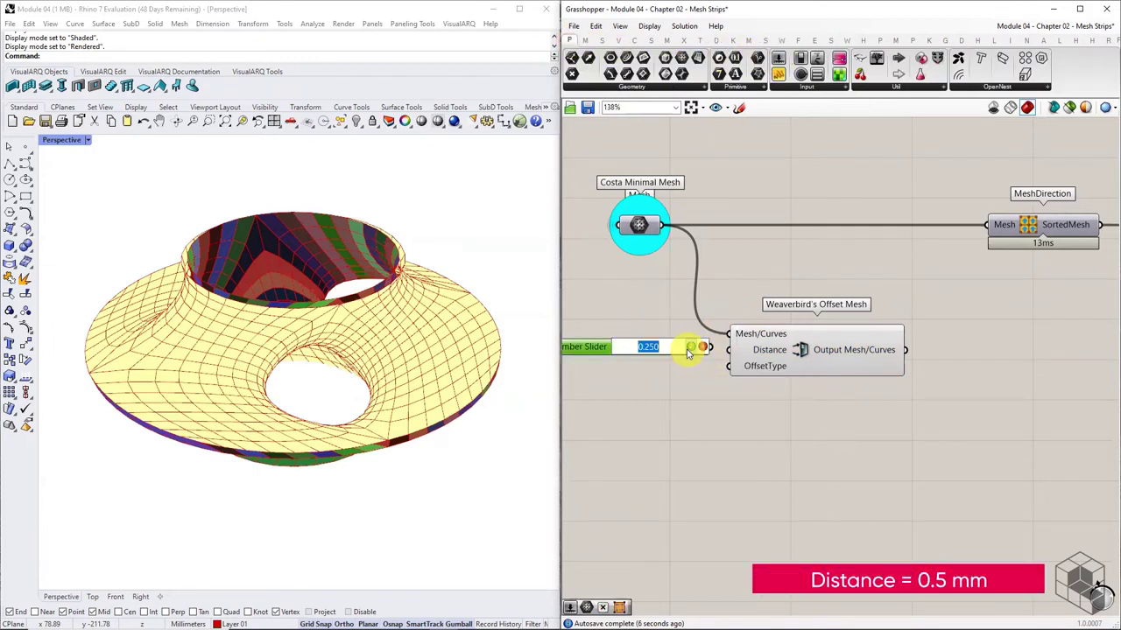
key("Return")
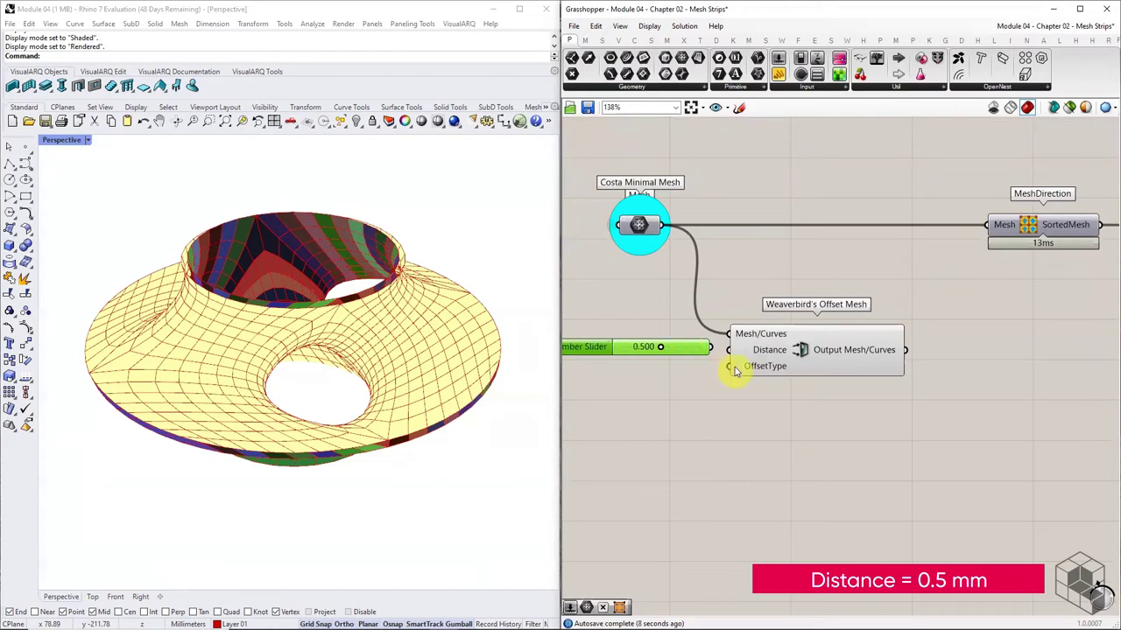
mouse_move(710, 347)
left_mouse_down()
mouse_move(728, 349)
mouse_move(689, 351)
left_mouse_up()
scroll(770, 403, "down", 2)
Step: Move the distance slider and Weaverbird's Offset Mesh slightly down and right, and inspect the offset surface in the viewport
left_click_drag(783, 402, 680, 345)
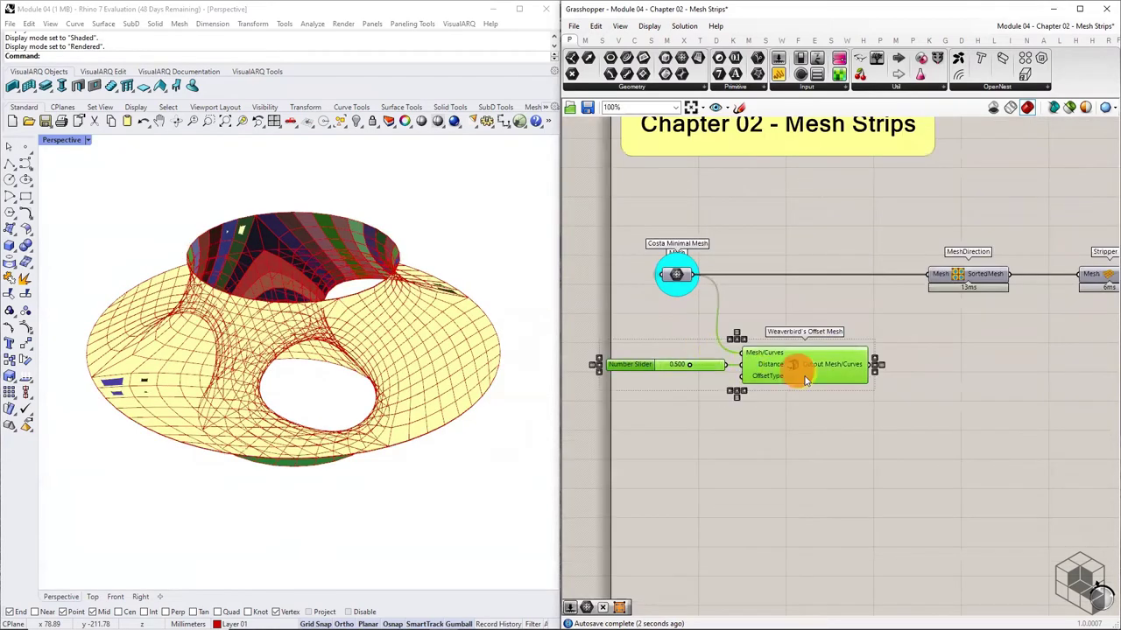
left_click_drag(798, 371, 817, 393)
right_click_drag(878, 428, 761, 416)
left_click(762, 419)
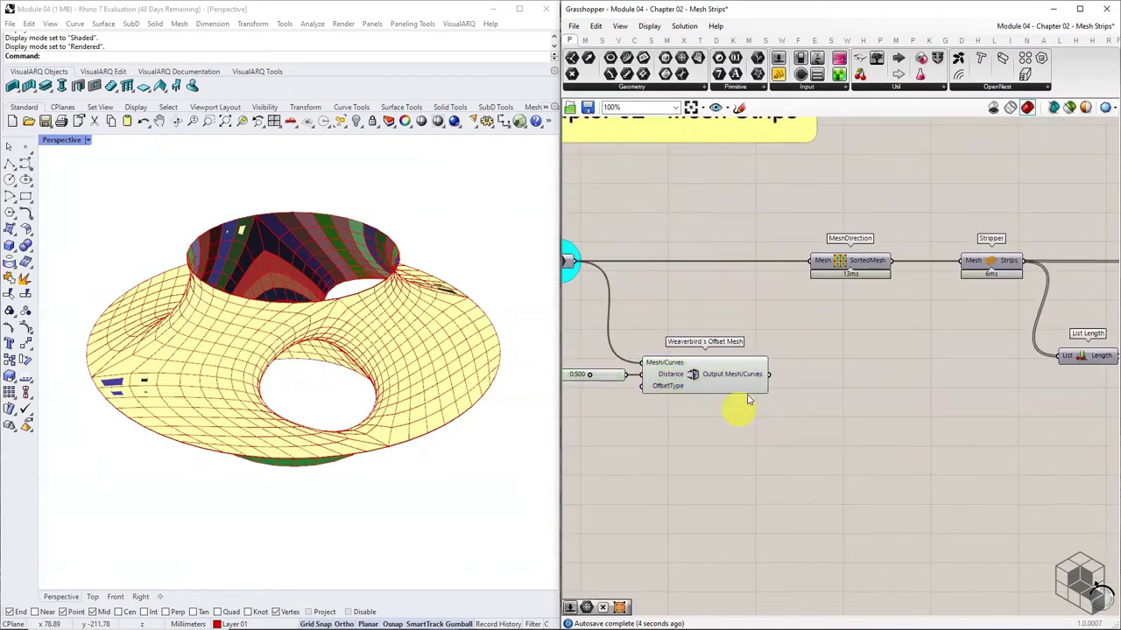
right_click_drag(440, 460, 323, 355)
scroll(433, 315, "up", 6)
scroll(324, 354, "down", 8)
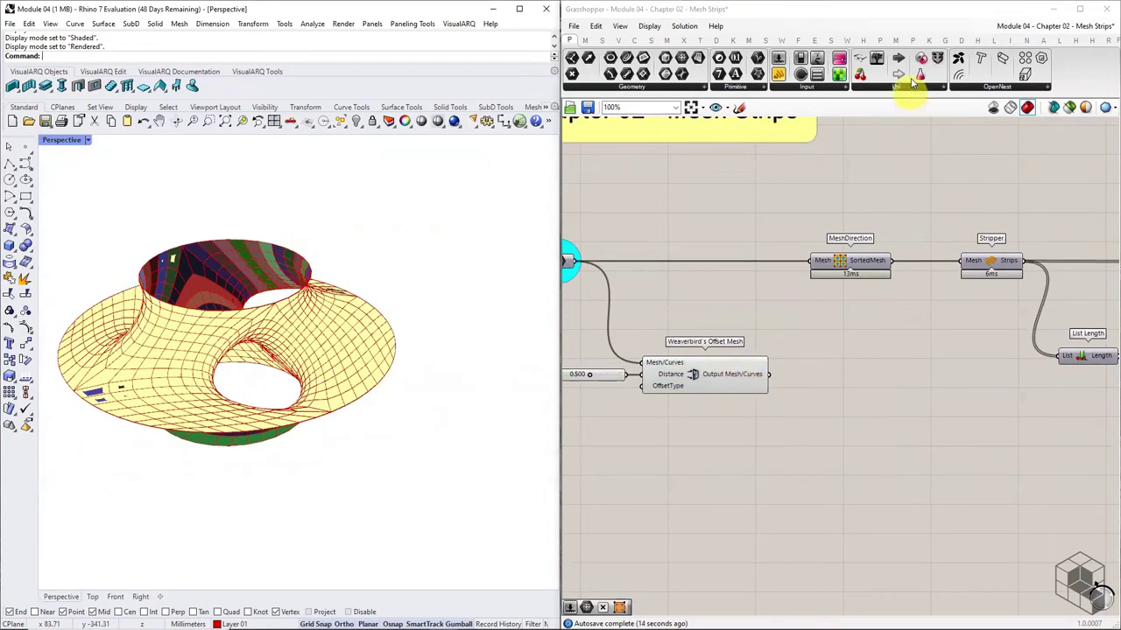
Step: Place a MeshDirection component fed by the Offset Mesh output and turn off the preview of Weaverbird's Offset Mesh
left_click(929, 41)
left_click(1020, 85)
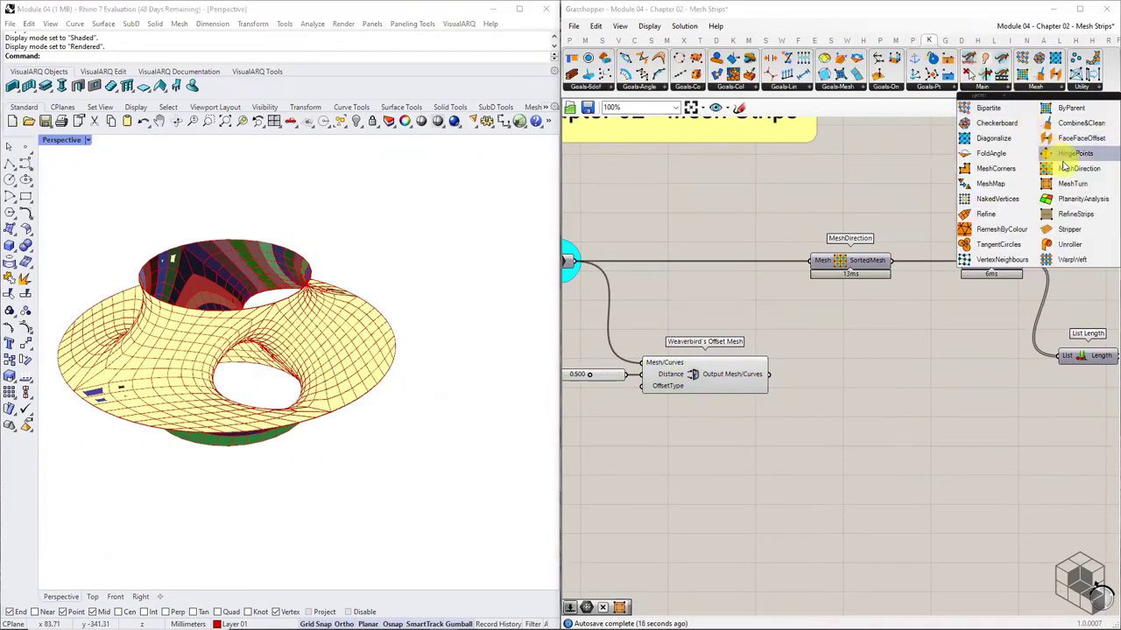
left_click_drag(887, 324, 788, 374)
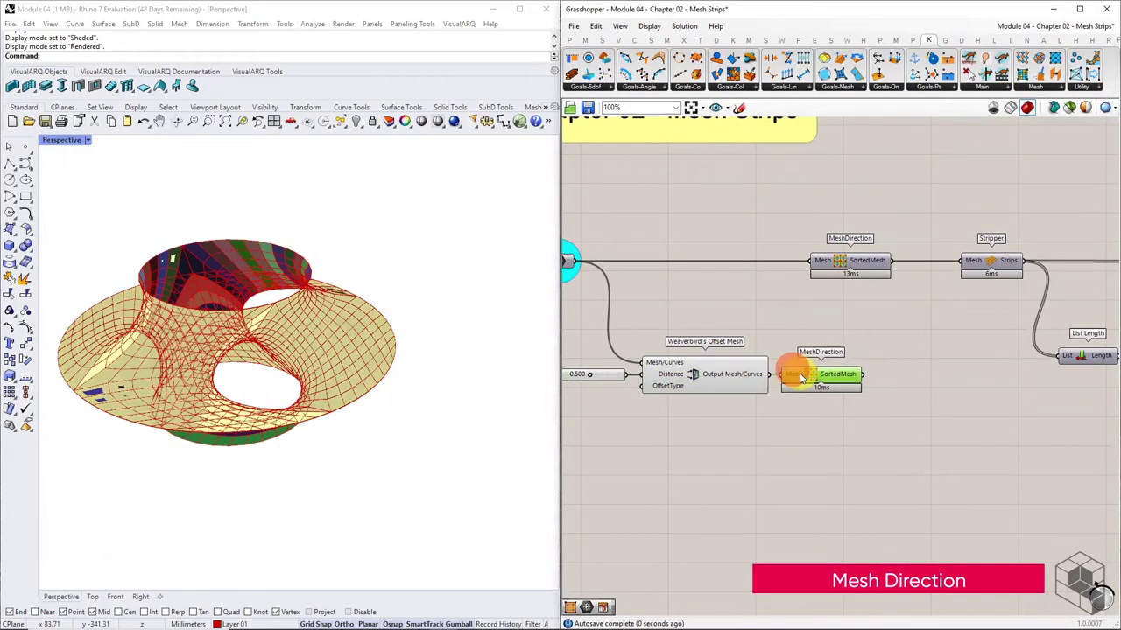
middle_click(725, 381)
left_click(769, 341)
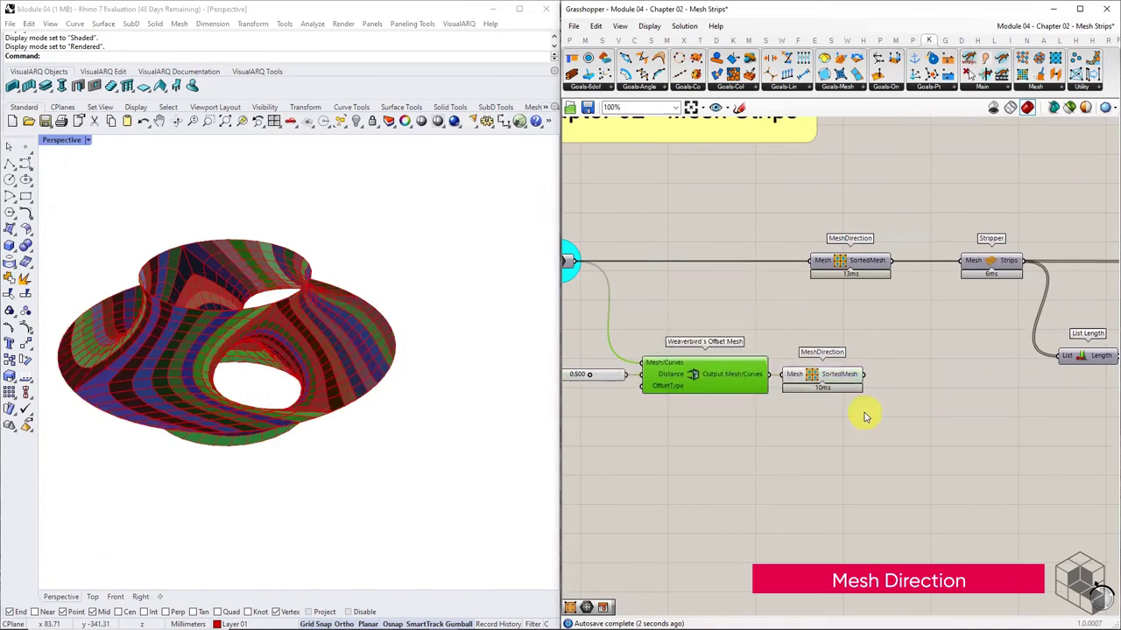
left_click(864, 413)
Step: Place a MeshTurn component fed by the second MeshDirection's SortedMesh output and inspect the overlaid meshes up close
right_click_drag(930, 351, 892, 356)
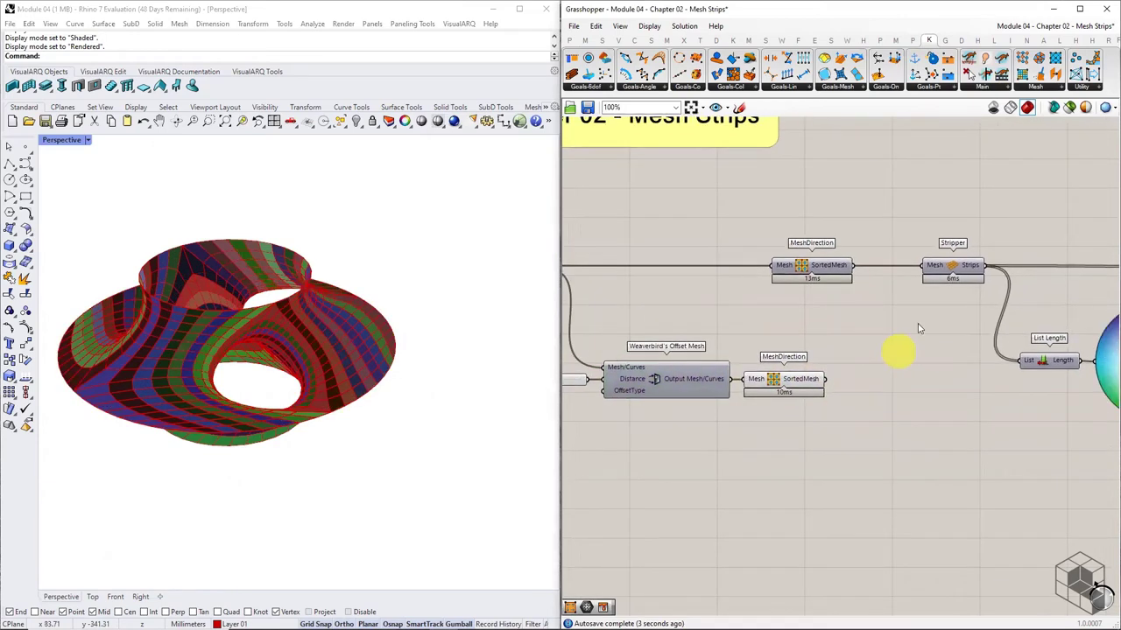
left_click(1053, 85)
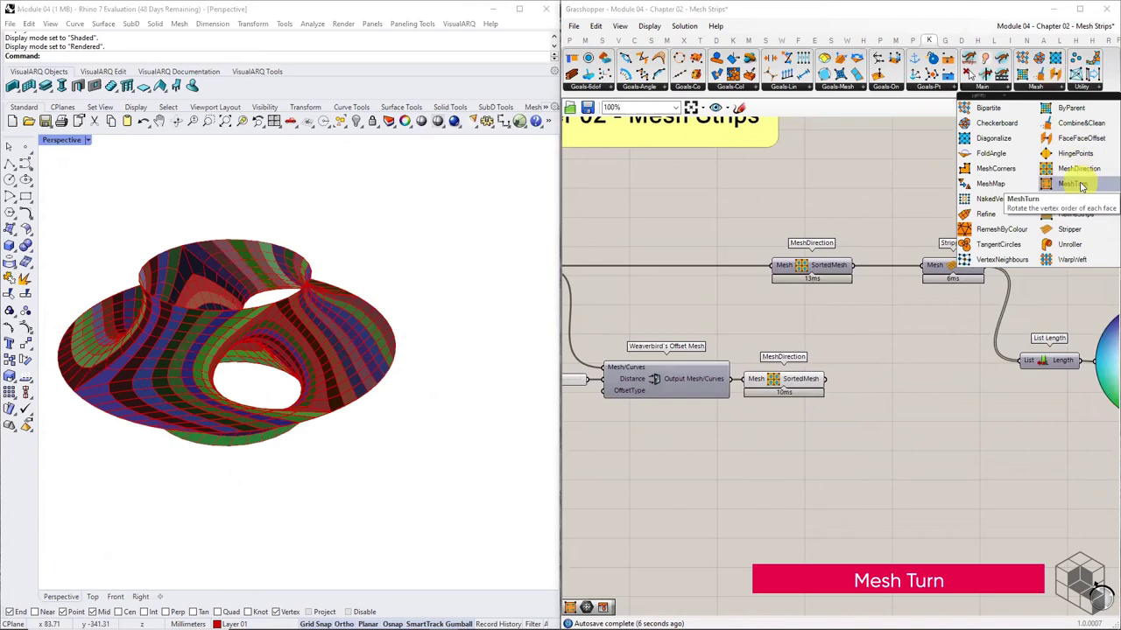
left_click_drag(1081, 185, 847, 385)
scroll(831, 379, "up", 2)
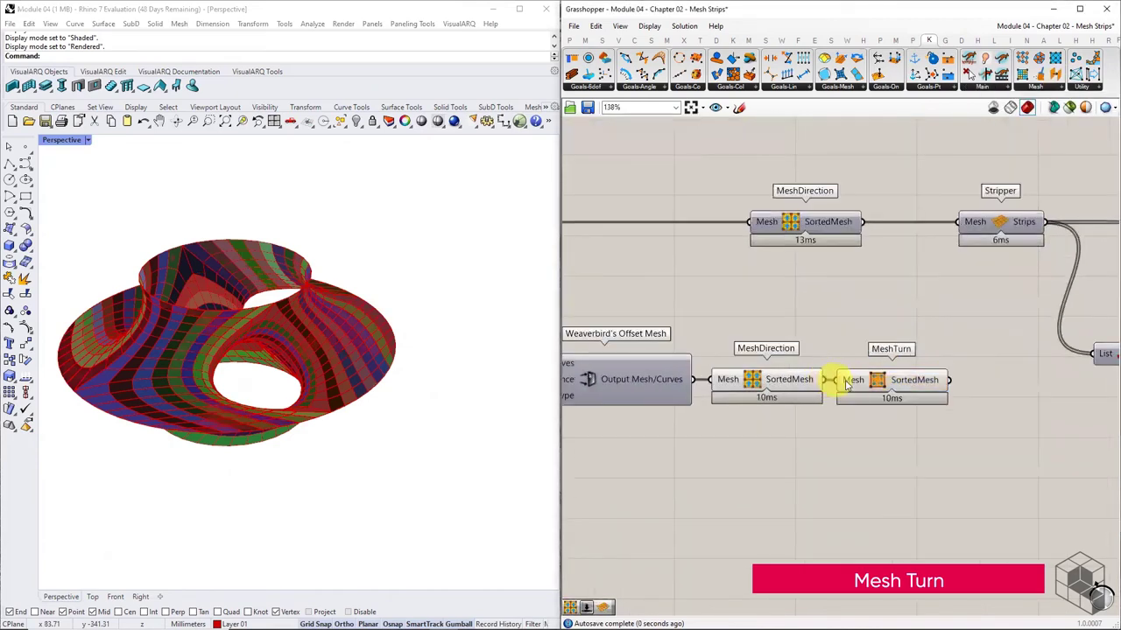
scroll(383, 426, "up", 8)
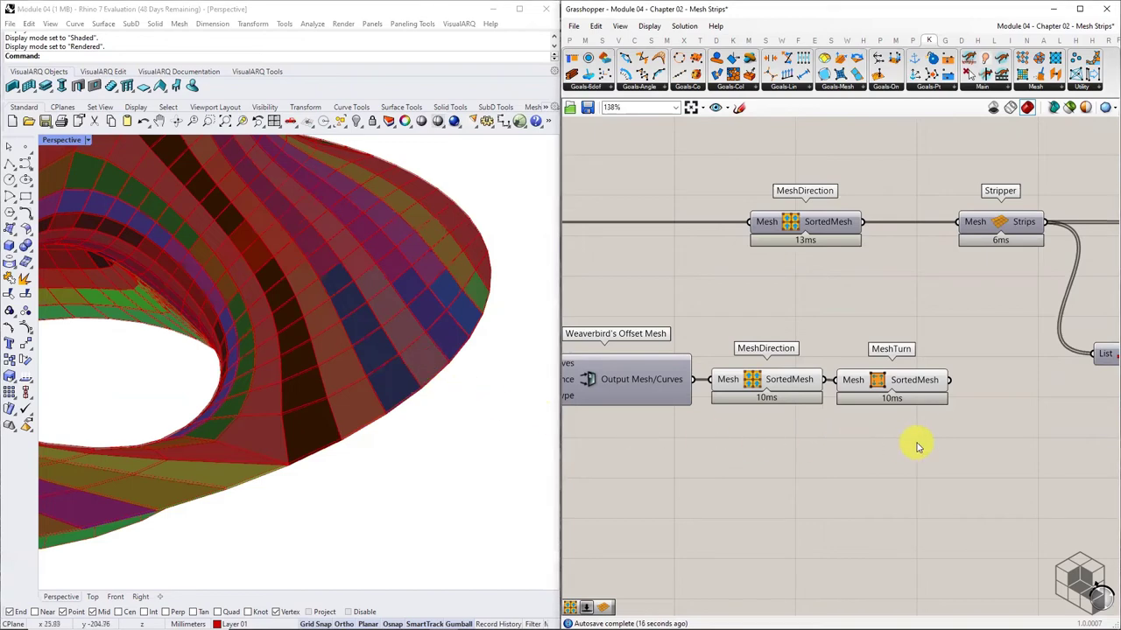
right_click_drag(919, 446, 763, 418)
scroll(762, 418, "down", 3)
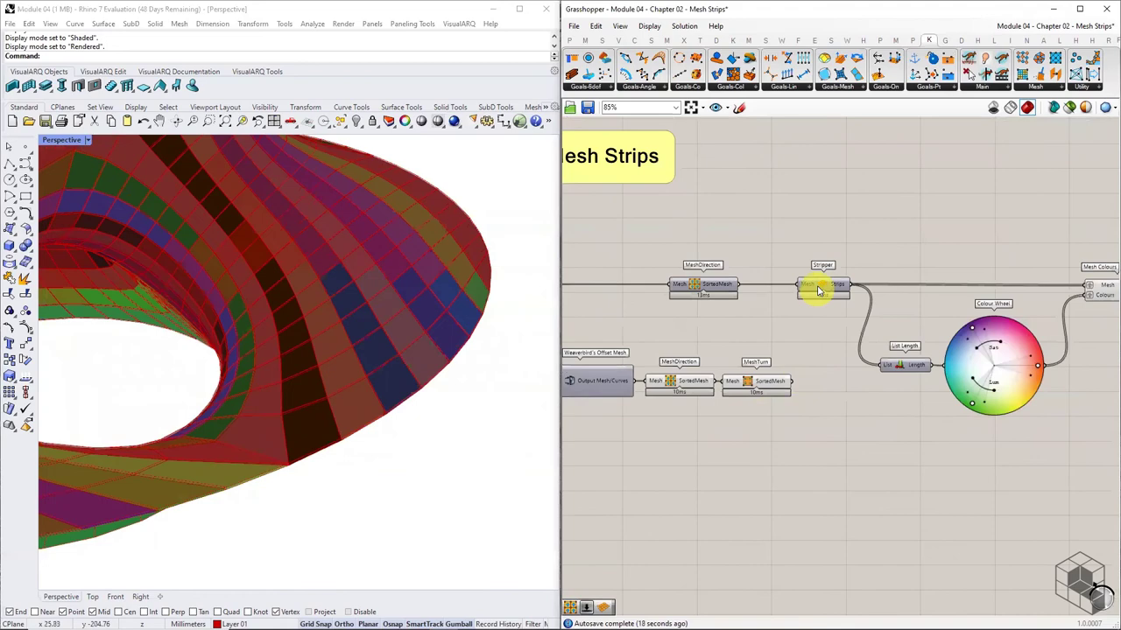
Step: Place a copy of Stripper fed by MeshTurn's SortedMesh output, and turn off the previews of MeshTurn and its preceding MeshDirection
left_click_drag(818, 291, 814, 384, "alt")
left_click_drag(775, 351, 668, 407)
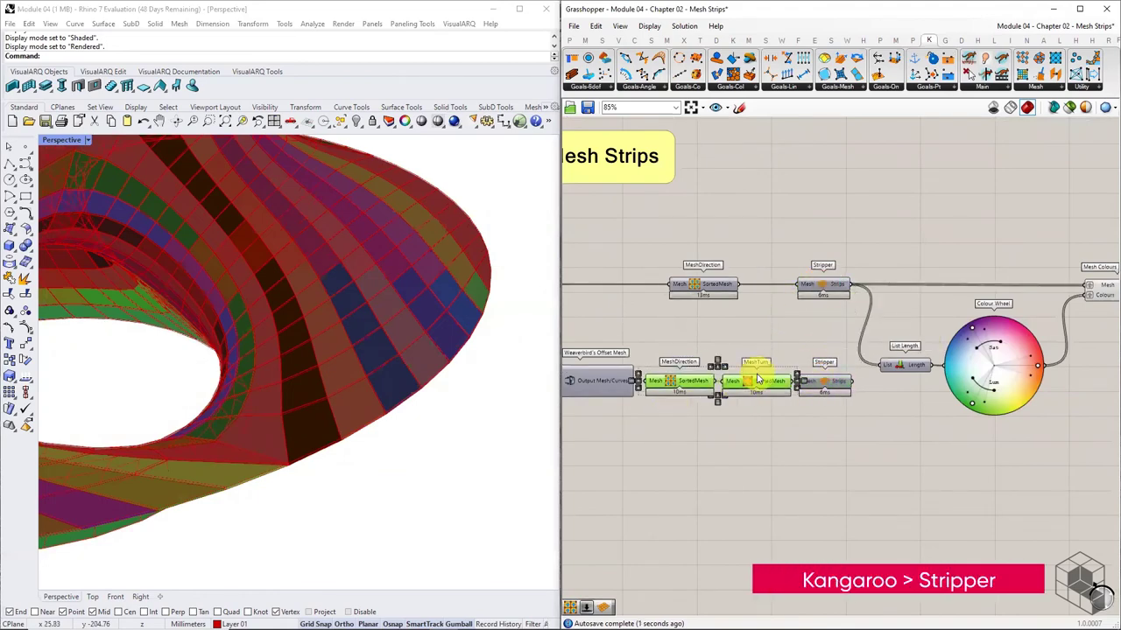
scroll(838, 372, "up", 3)
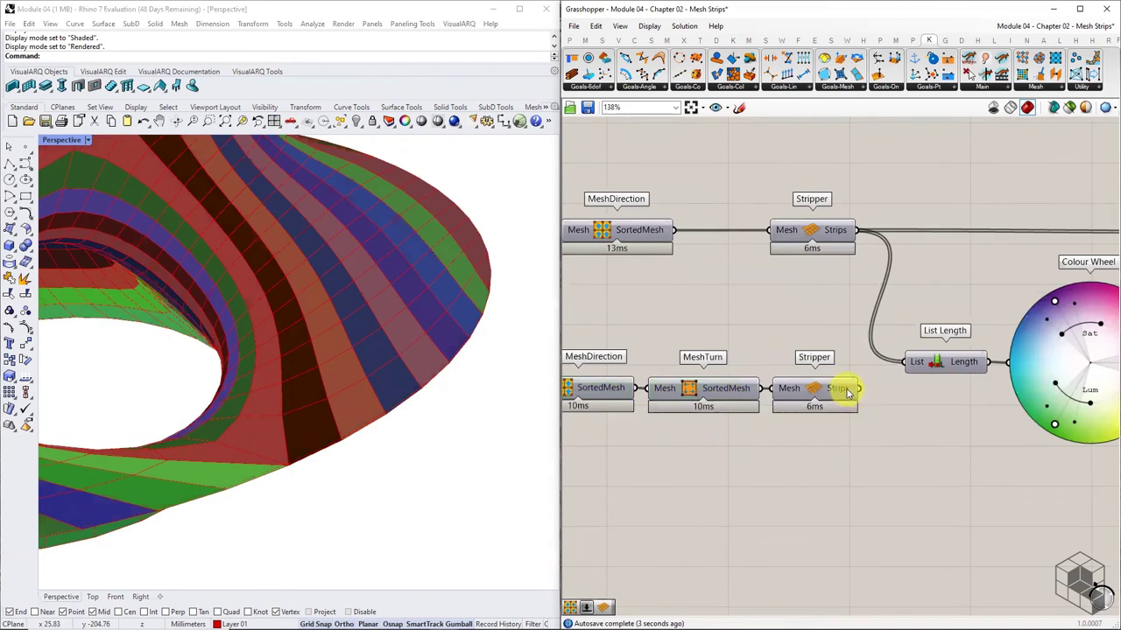
mouse_move(847, 394)
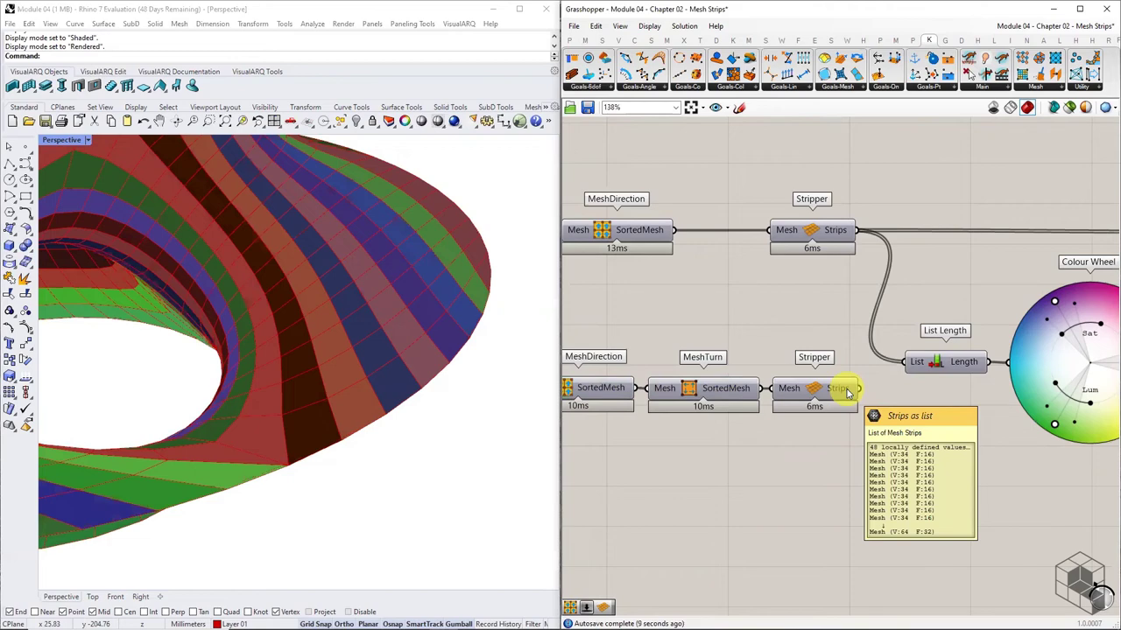
Step: Move the whole offset row, from the distance slider to the second Stripper, further down to leave space beneath the Colour Wheel
right_click_drag(788, 445, 873, 405)
scroll(872, 403, "down", 4)
left_click_drag(884, 357, 611, 418)
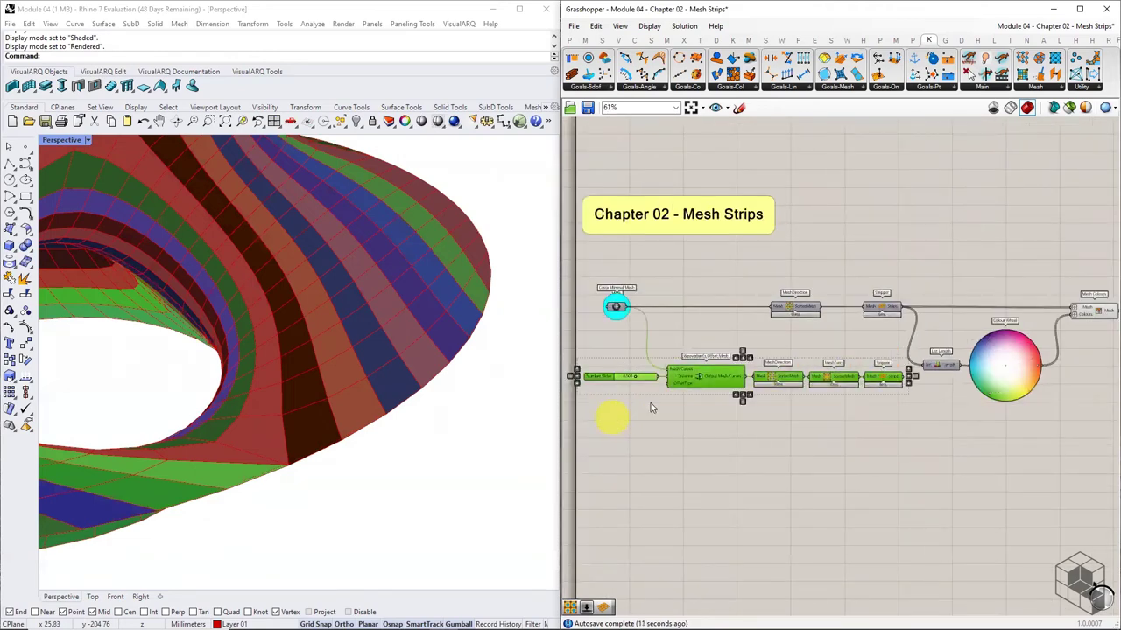
left_click_drag(715, 376, 722, 431)
right_click_drag(1045, 460, 914, 453)
left_click(894, 443)
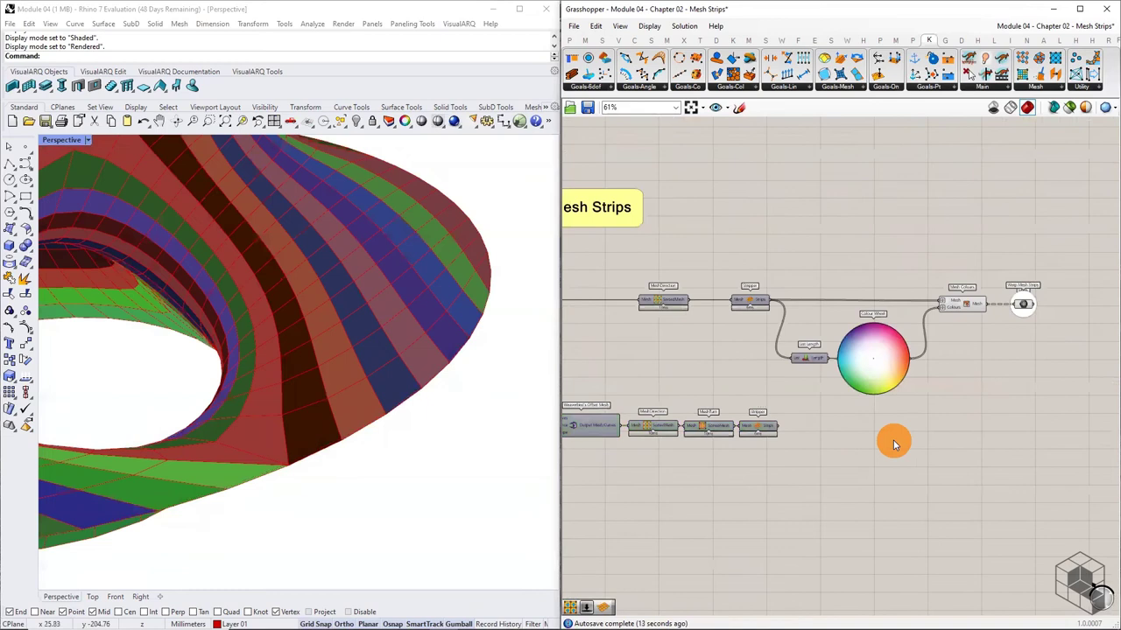
Step: Copy the colouring chain from List Length to Warp Mesh Strips below, and feed its Mesh and List inputs from the second Stripper's Strips output
left_click_drag(1046, 263, 798, 394)
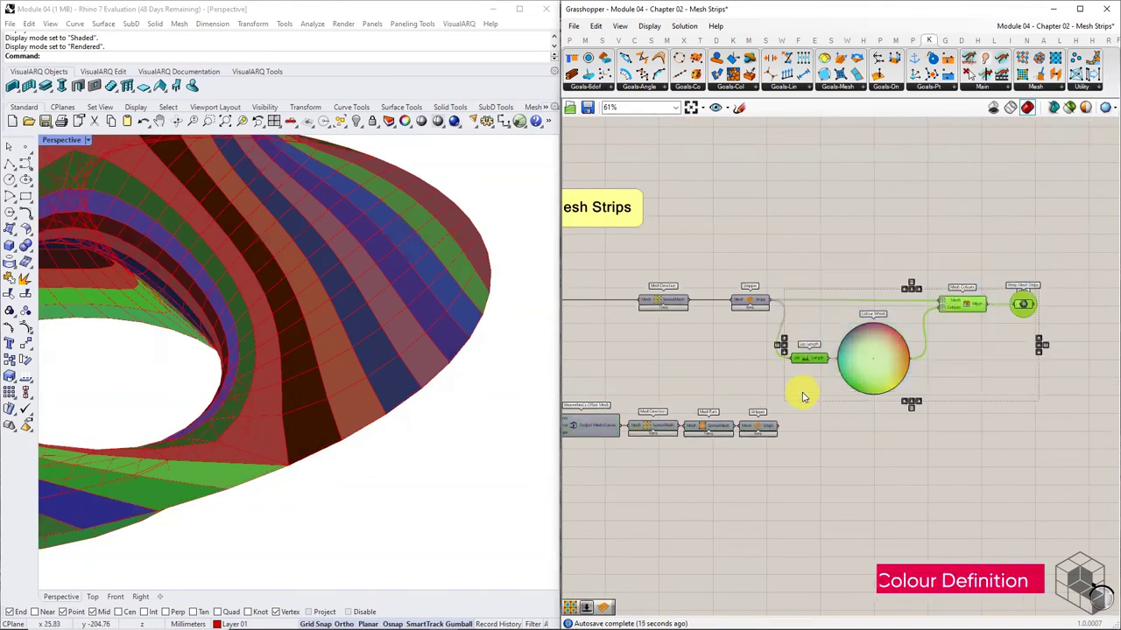
left_click_drag(874, 346, 885, 471, "alt")
left_click(850, 375)
scroll(779, 418, "up", 3)
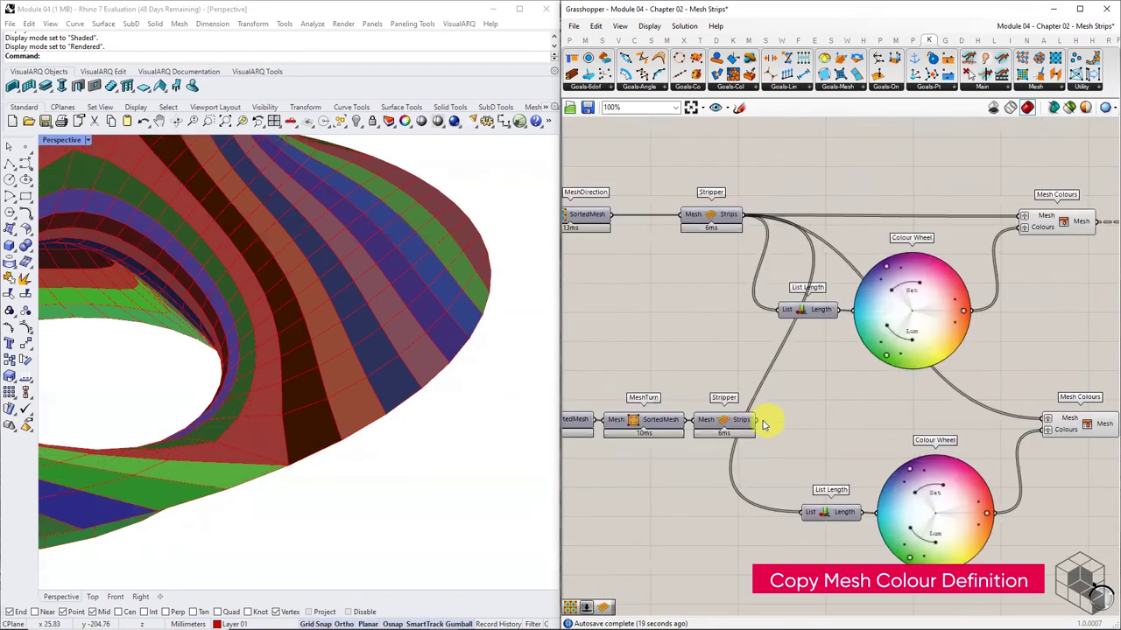
left_click_drag(753, 420, 1043, 421)
left_click_drag(755, 420, 804, 512)
Step: Restrict the preview to selected objects and show only the copied container's coloured strips over the whole surface
right_click_drag(948, 457, 701, 458)
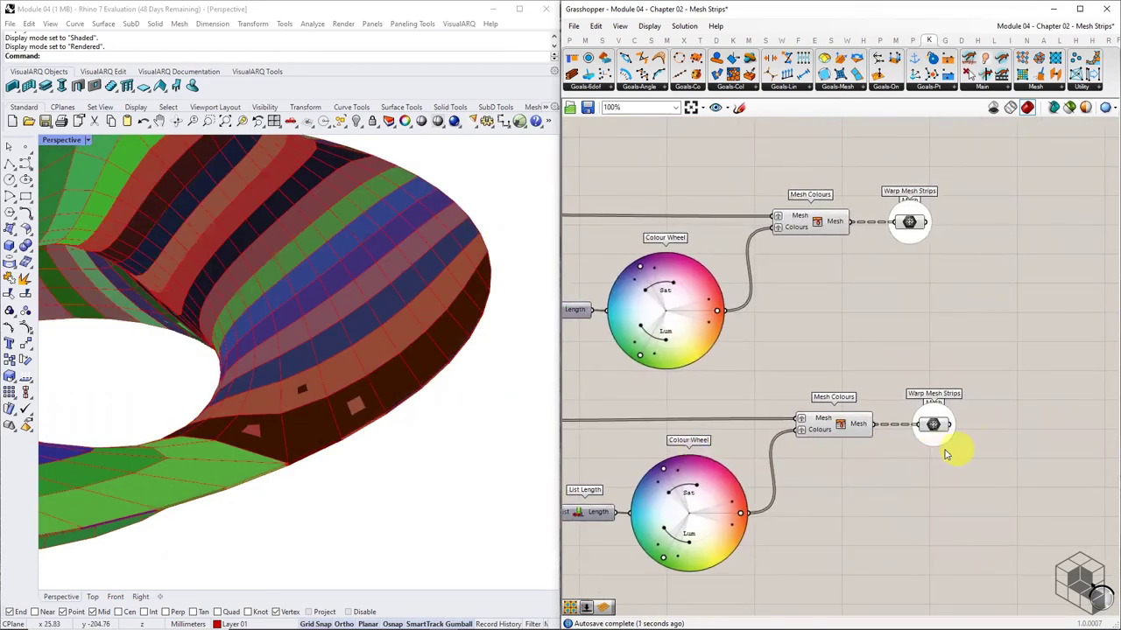
left_click(910, 222)
middle_click(912, 223)
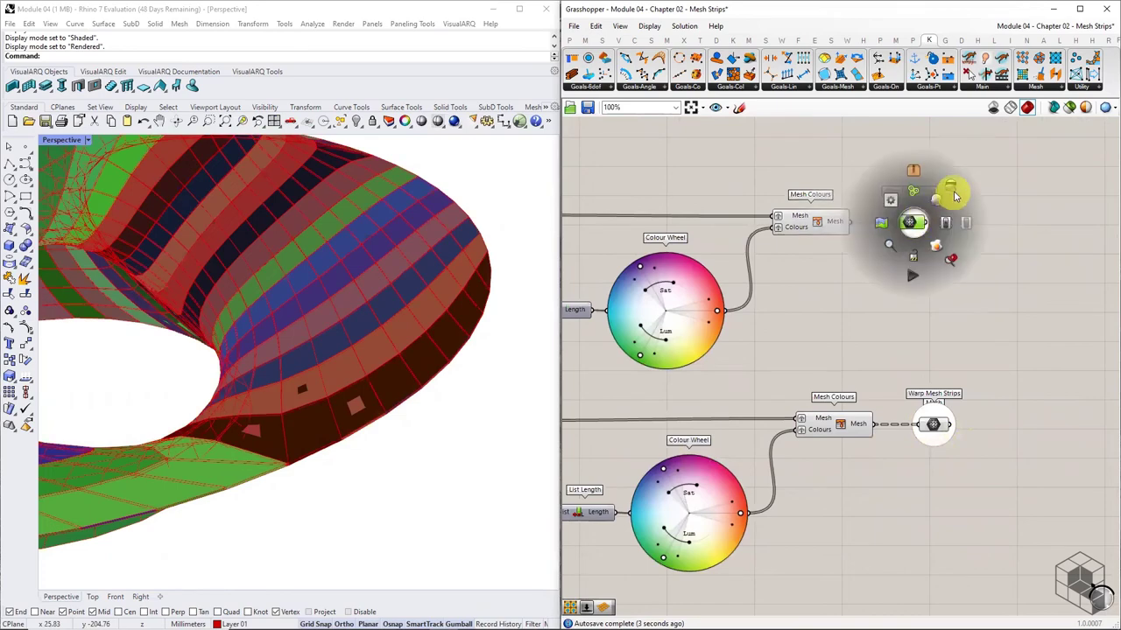
left_click(1068, 108)
left_click(933, 426)
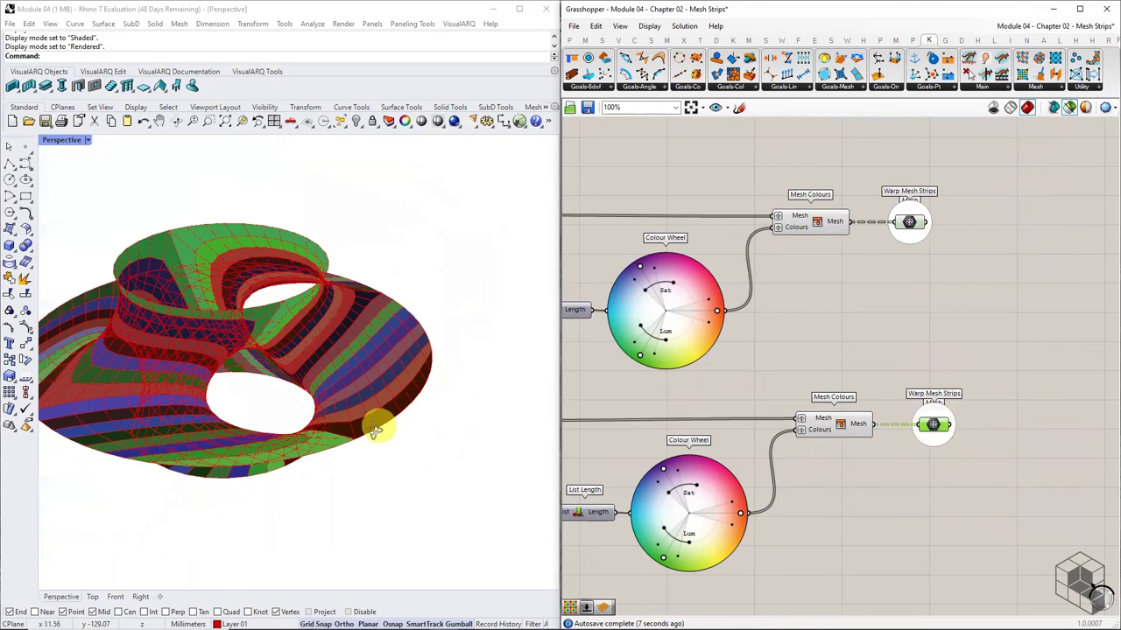
right_click_drag(375, 429, 187, 408)
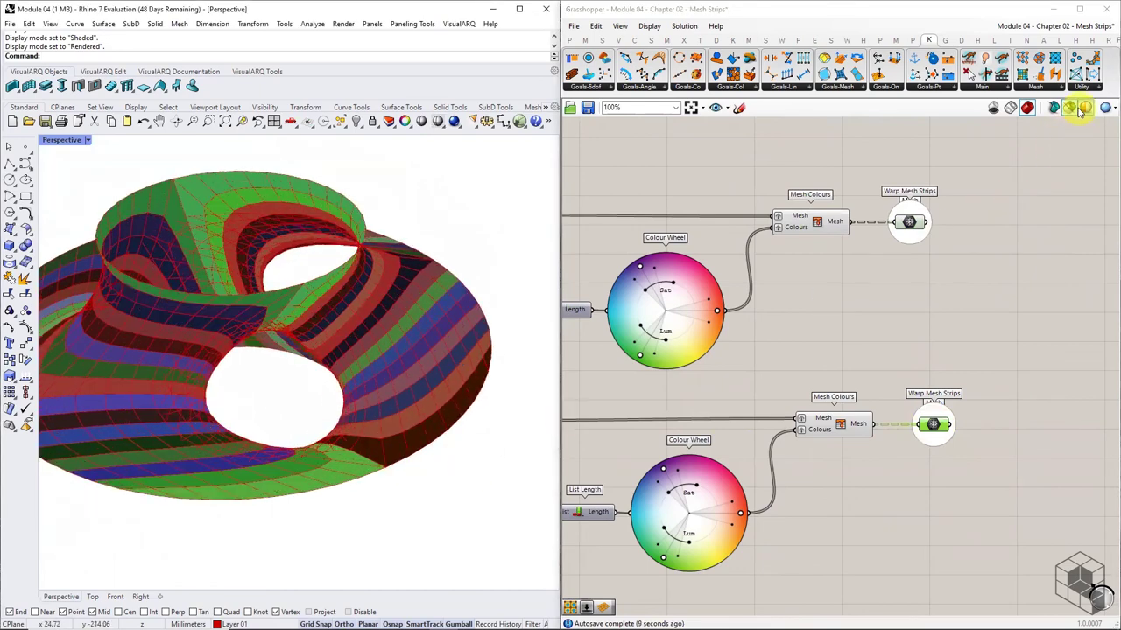
Step: Compare the two crossing sets of coloured strips by previewing each Warp Mesh Strips container alone, and inspect the second container's mesh list
left_click(910, 224)
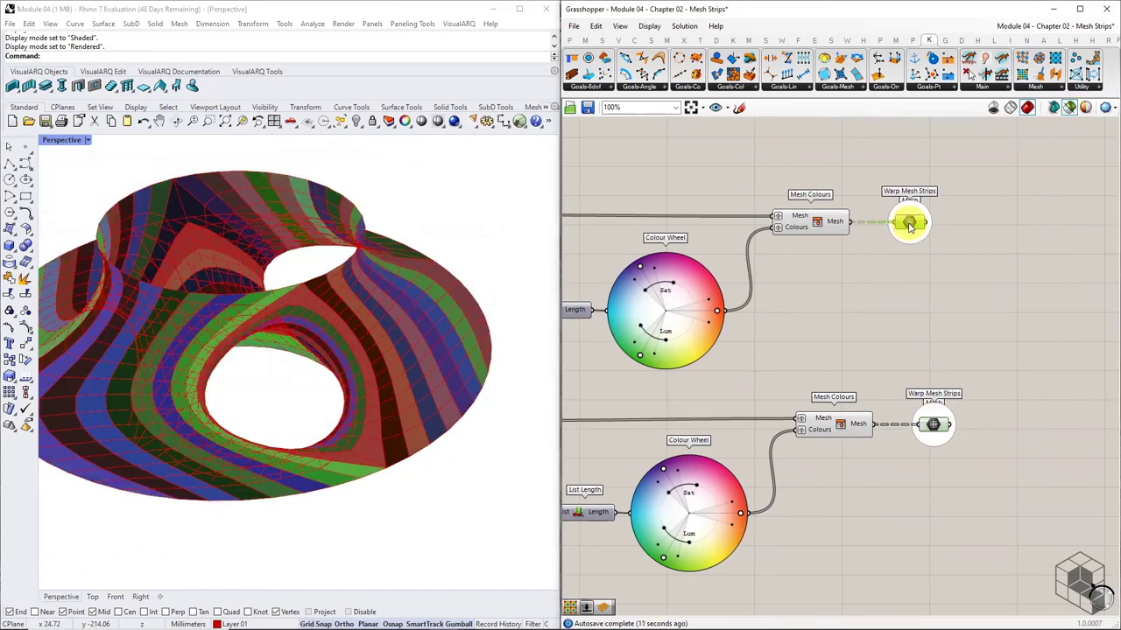
left_click(933, 425)
mouse_move(935, 426)
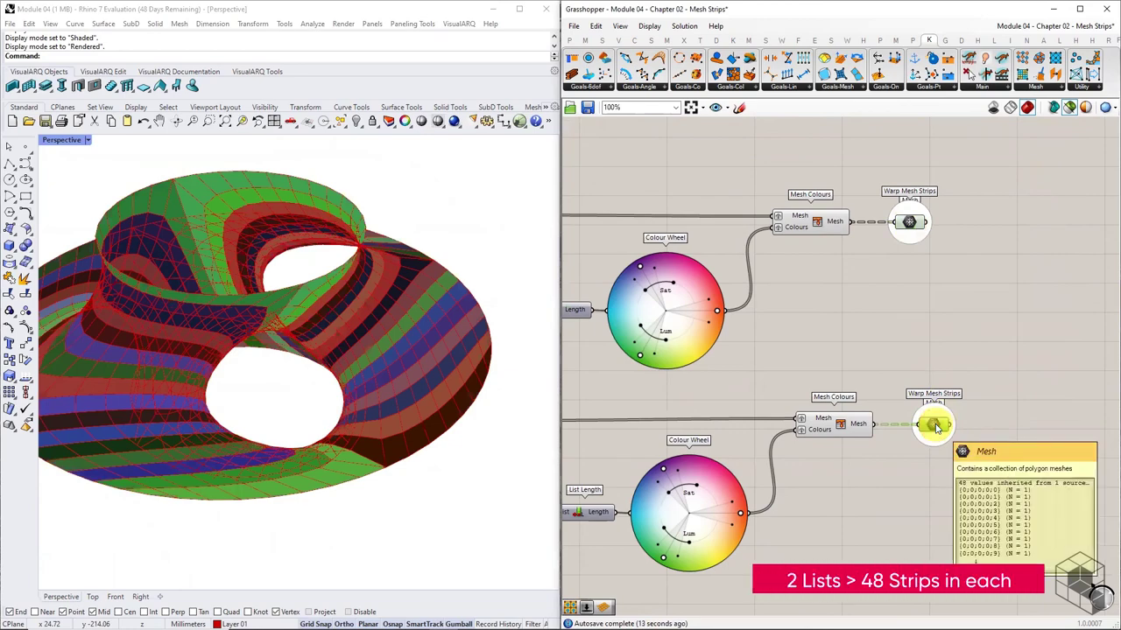
left_click(910, 224)
left_click(933, 424)
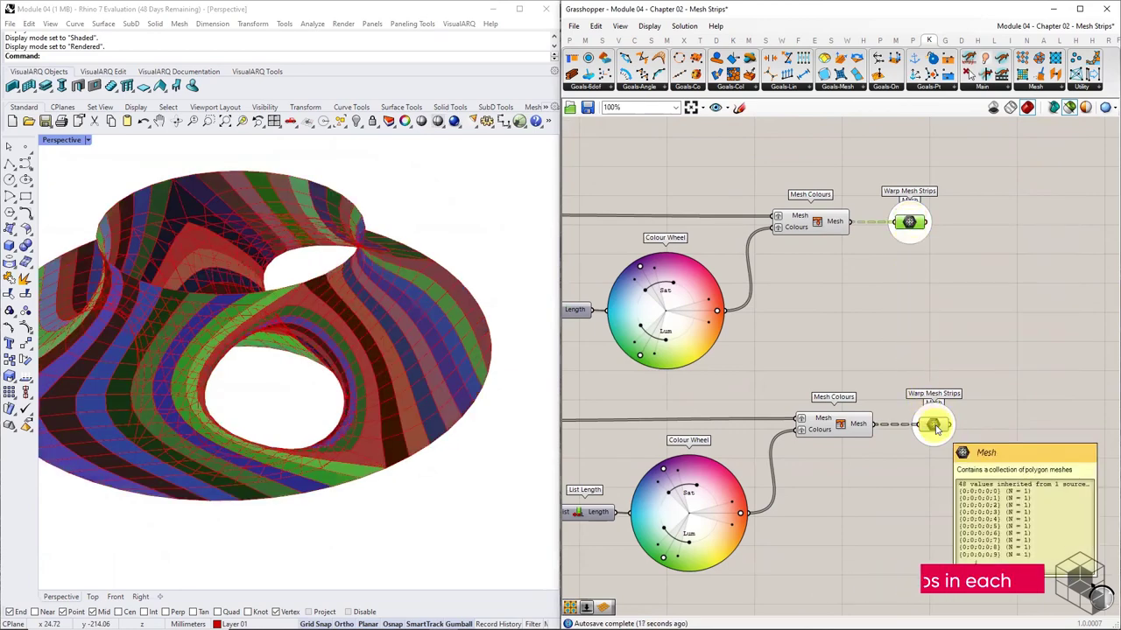
left_click(935, 427)
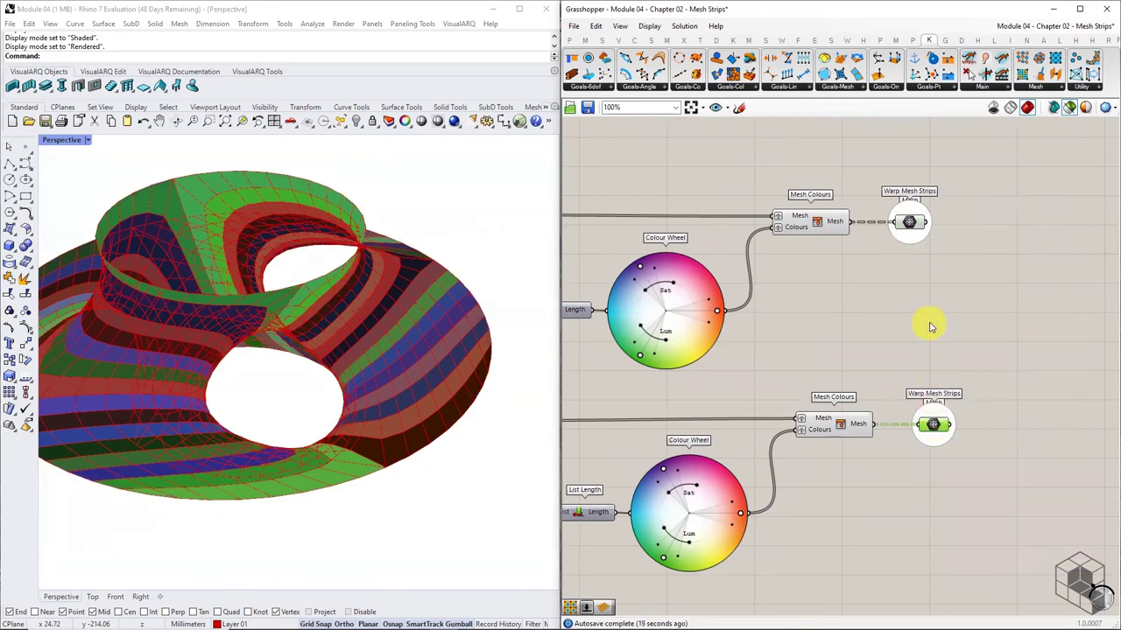
Step: Open the name of the group around the copied lower mesh container for editing
left_click(933, 355)
scroll(932, 419, "up", 3)
right_click(935, 398)
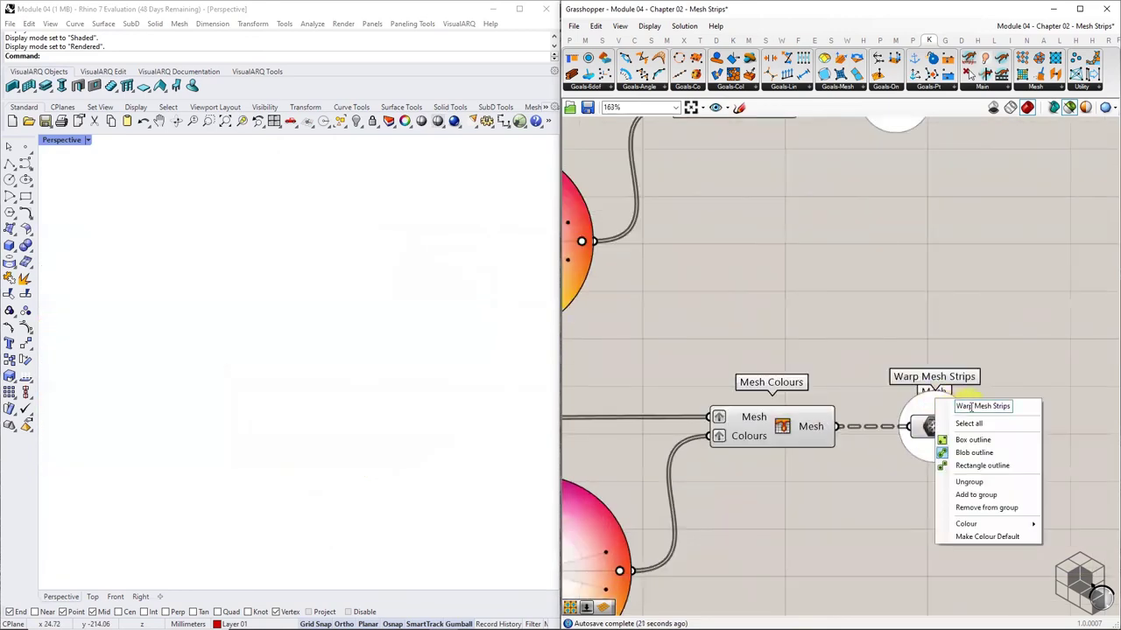